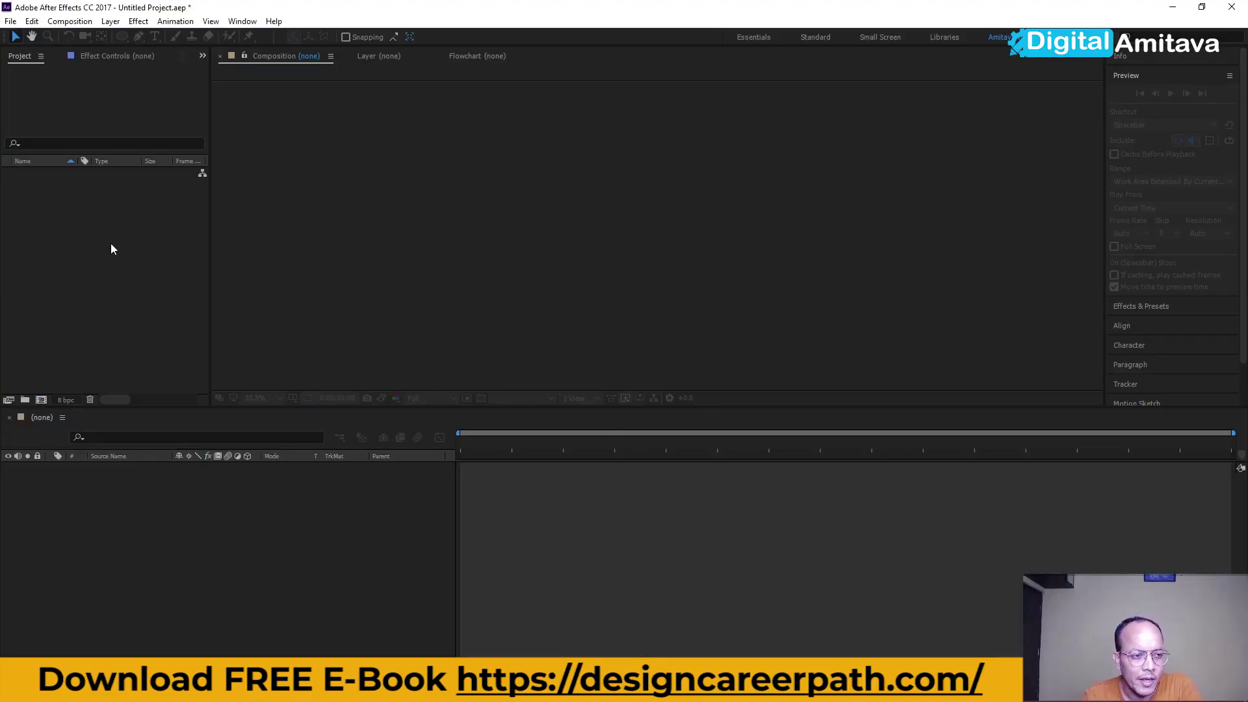
Create Comp 1 as a new 1920×1080, 29.97 fps composition with default settings
right_click(111, 249)
click(129, 253)
click(696, 417)
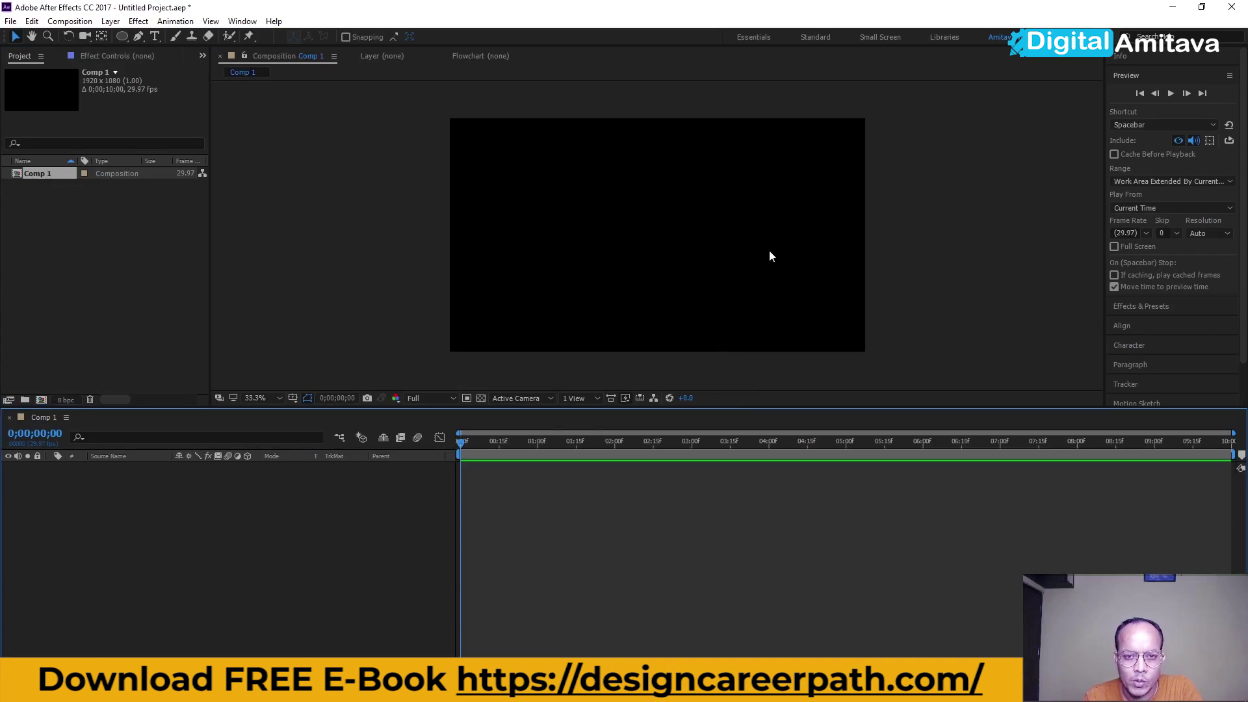
Dismiss the Import dialog without importing any files, then bring up the shape tool list
double_click(103, 297)
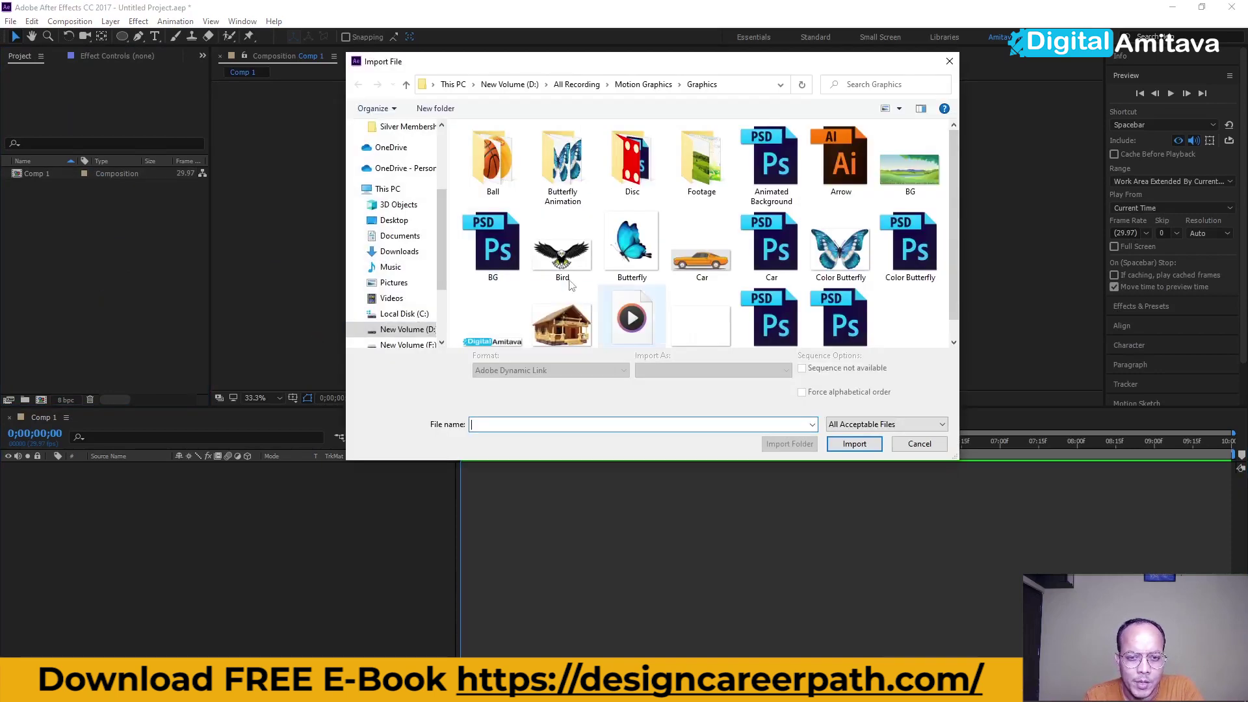
click(907, 444)
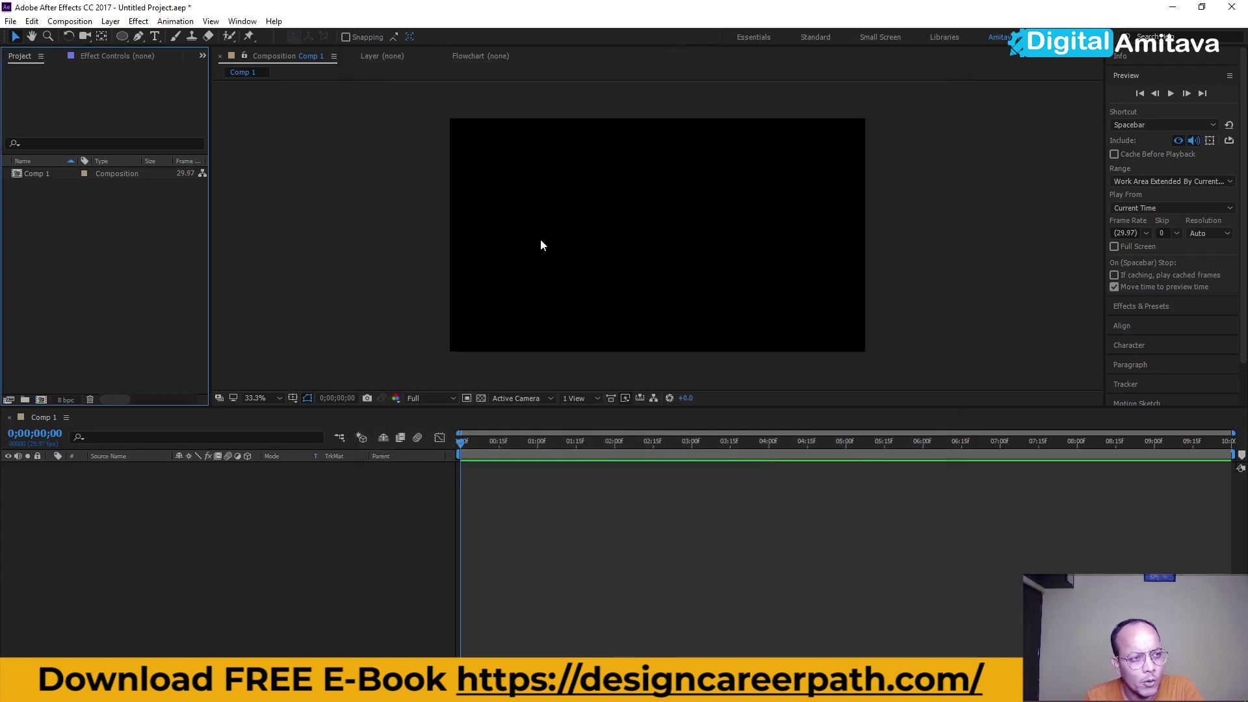
click(121, 37)
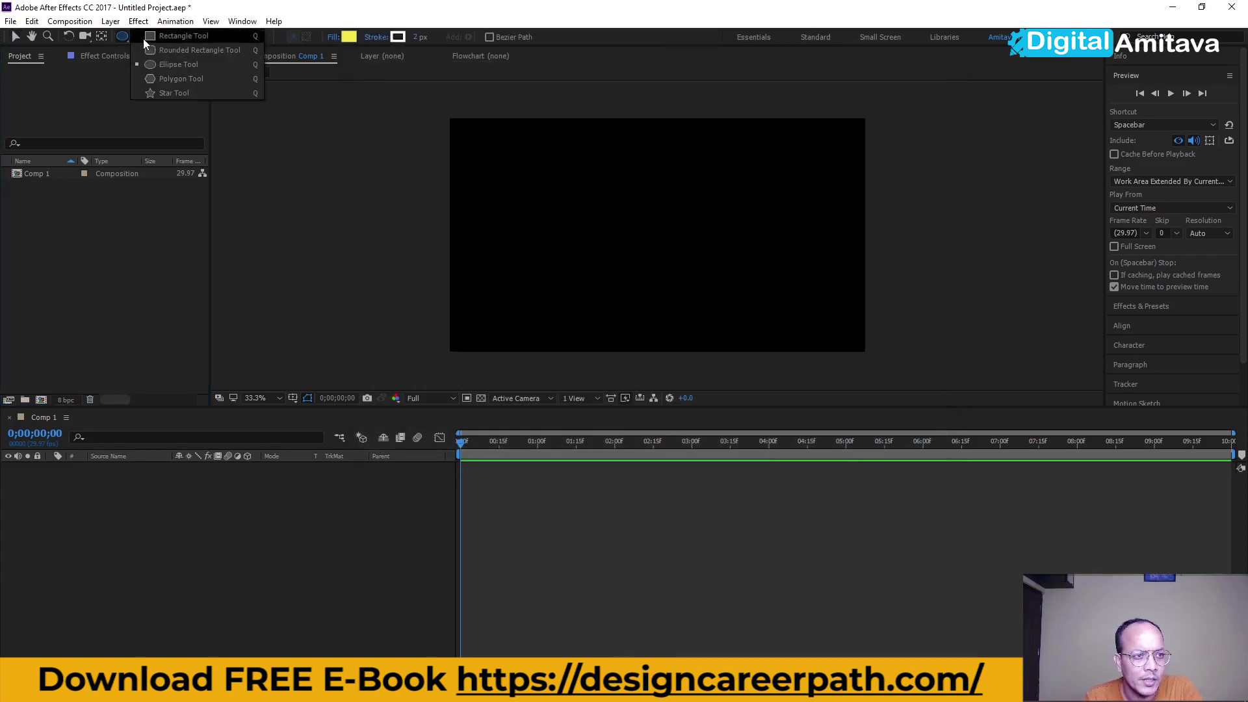
Draw a small yellow Ellipse Tool circle near Comp 1's left edge and reveal its Transform properties
click(160, 68)
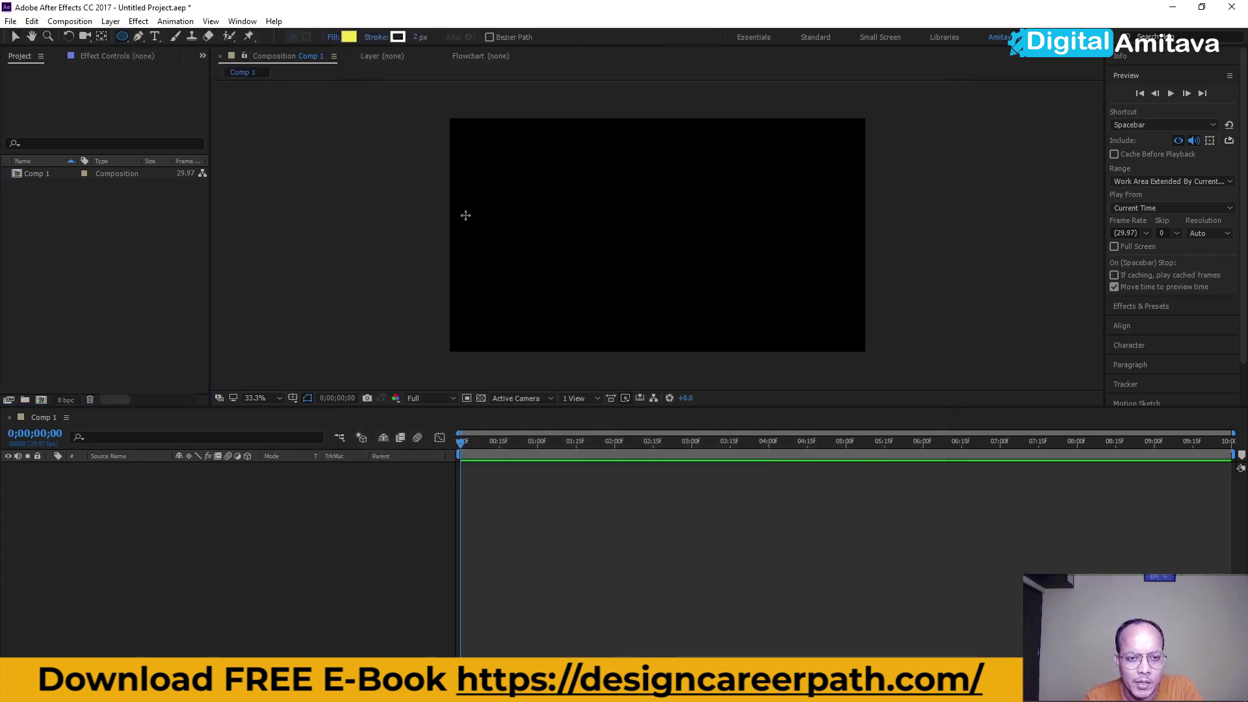
drag(466, 215, 509, 260)
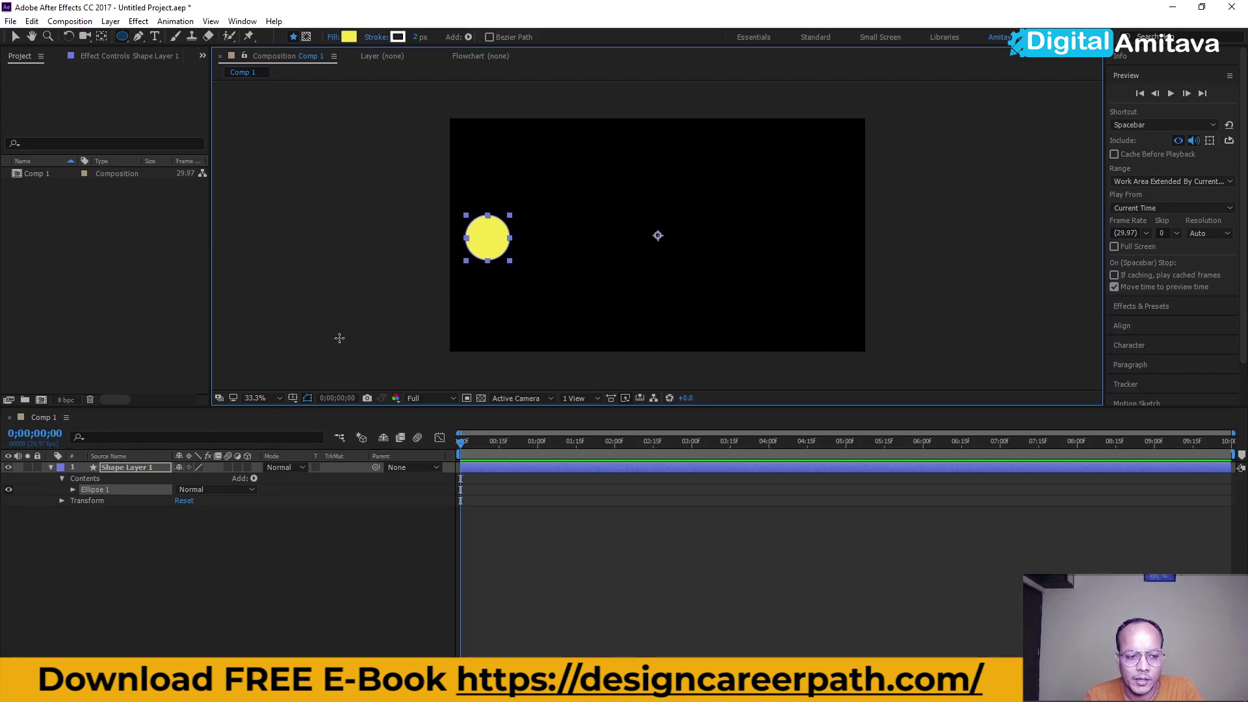
click(62, 479)
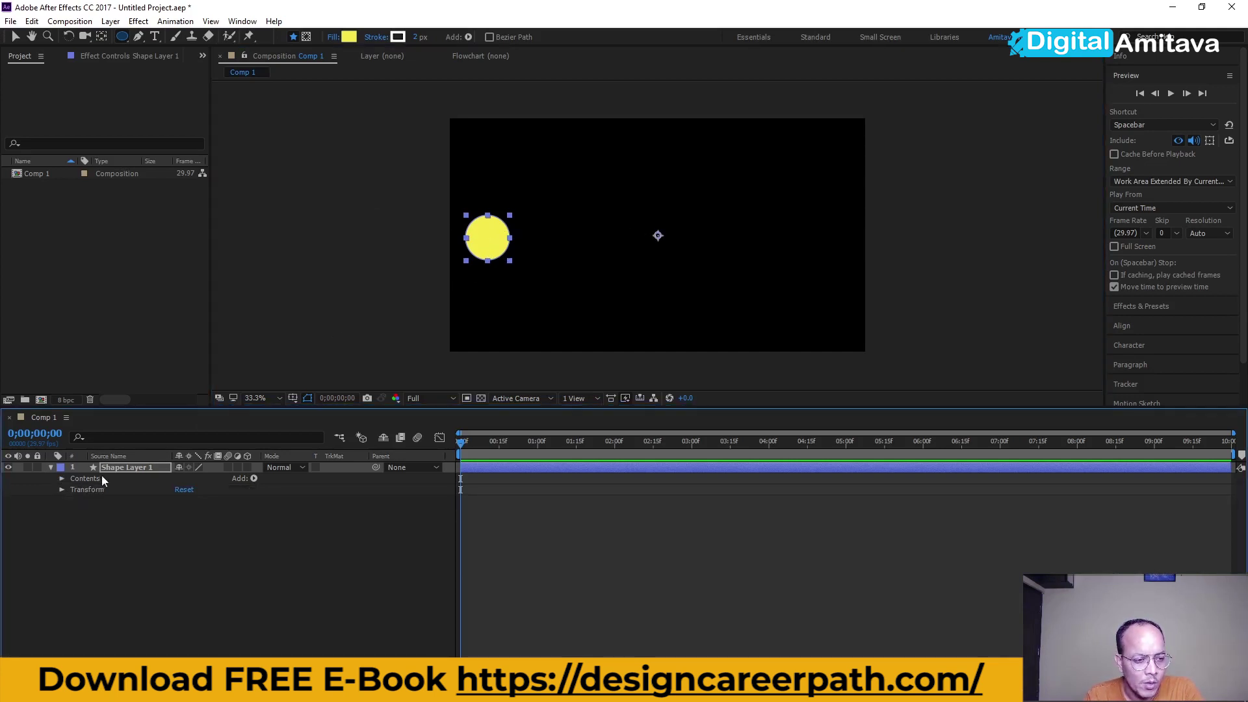
click(62, 490)
click(104, 501)
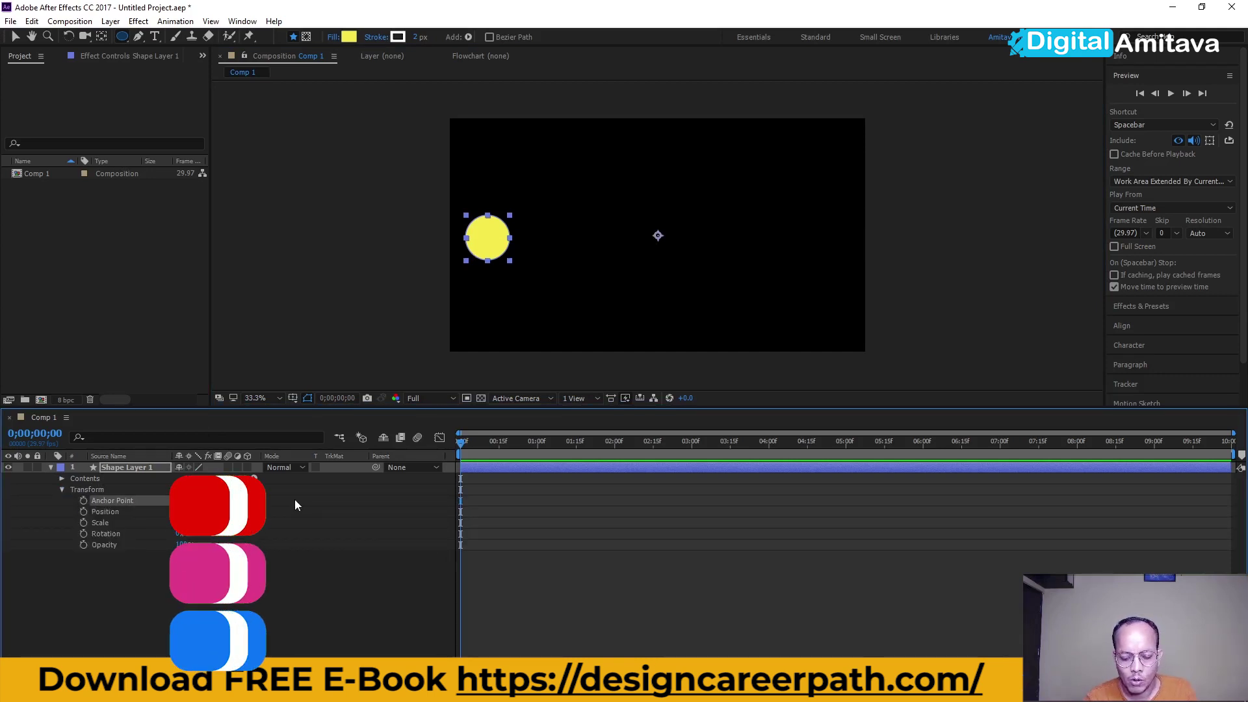
Centre the circle's anchor point, scale it to 70%, and set a Position keyframe at 0;00
key(ctrl+alt+Home)
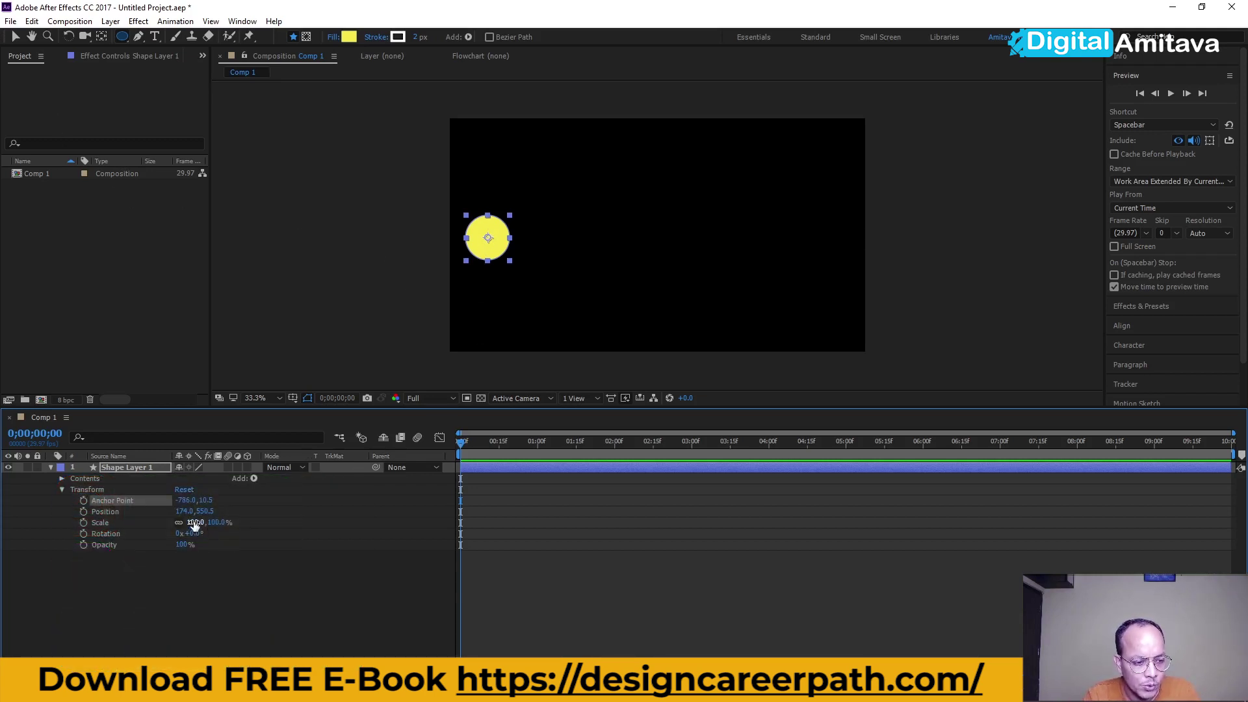
drag(195, 525, 176, 525)
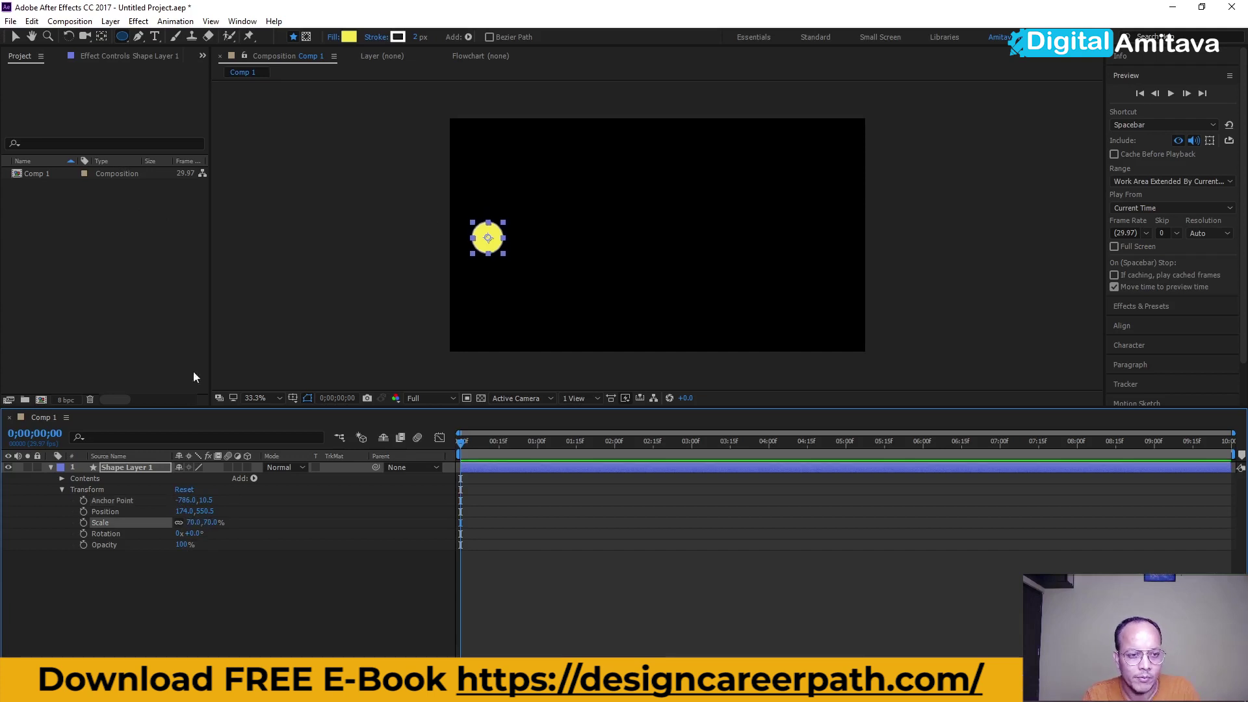
click(16, 37)
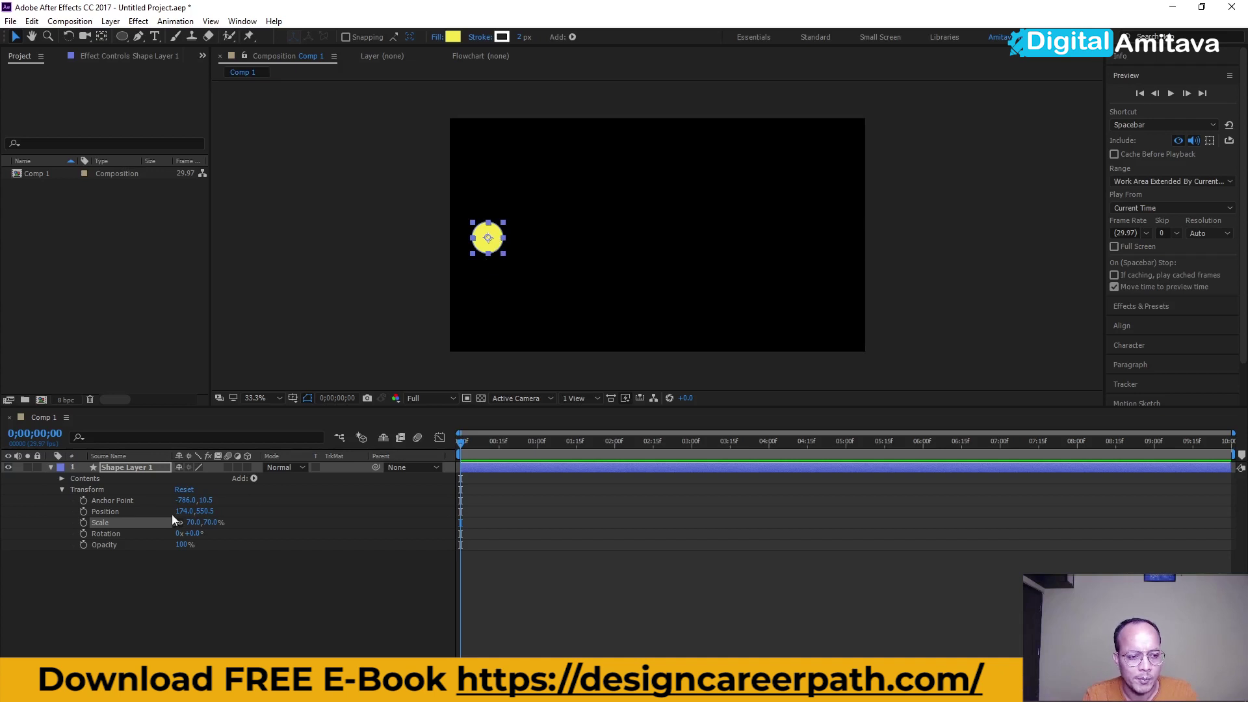
click(92, 512)
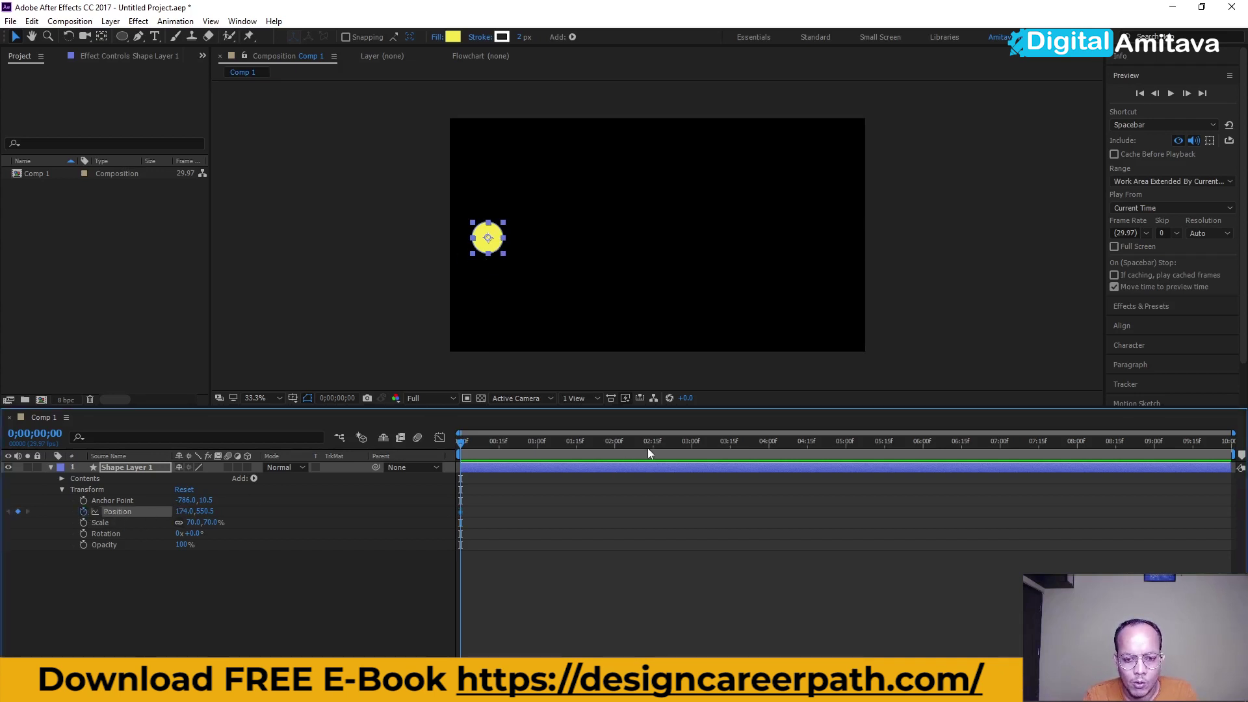
Drag the circle to the right side at 0;00;03;00, then marquee-select both Position keyframes
click(691, 447)
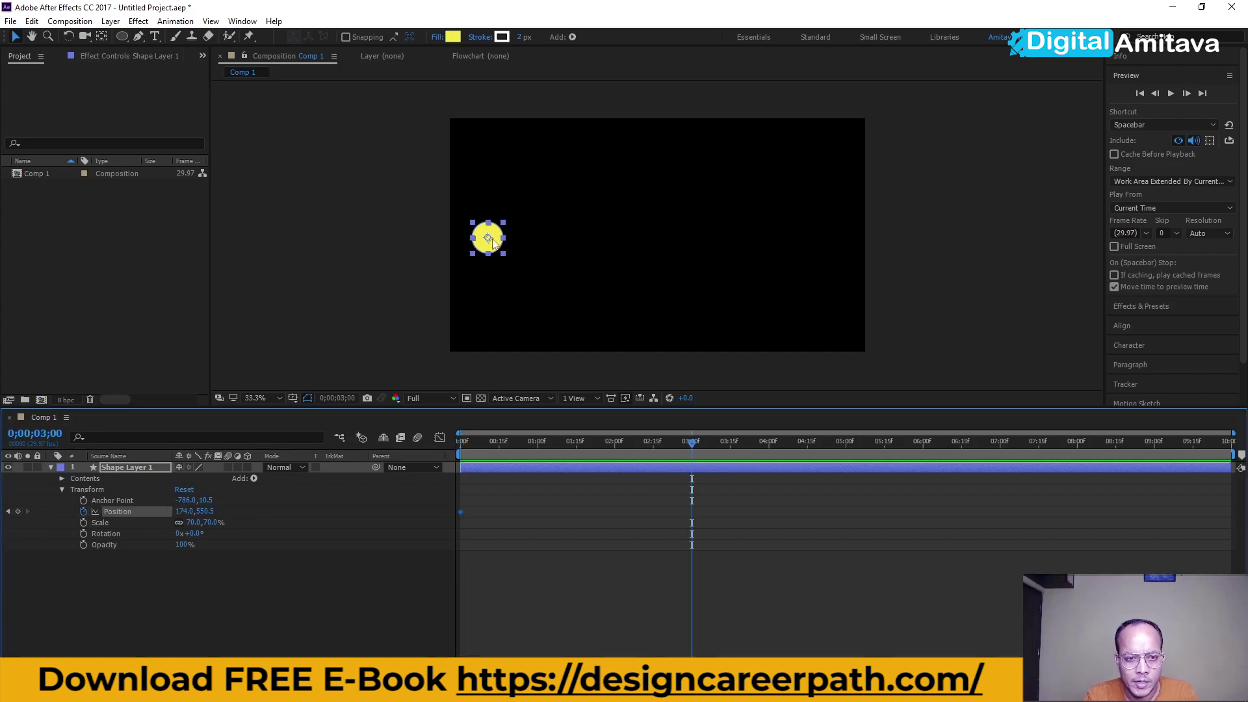
drag(496, 236, 846, 236)
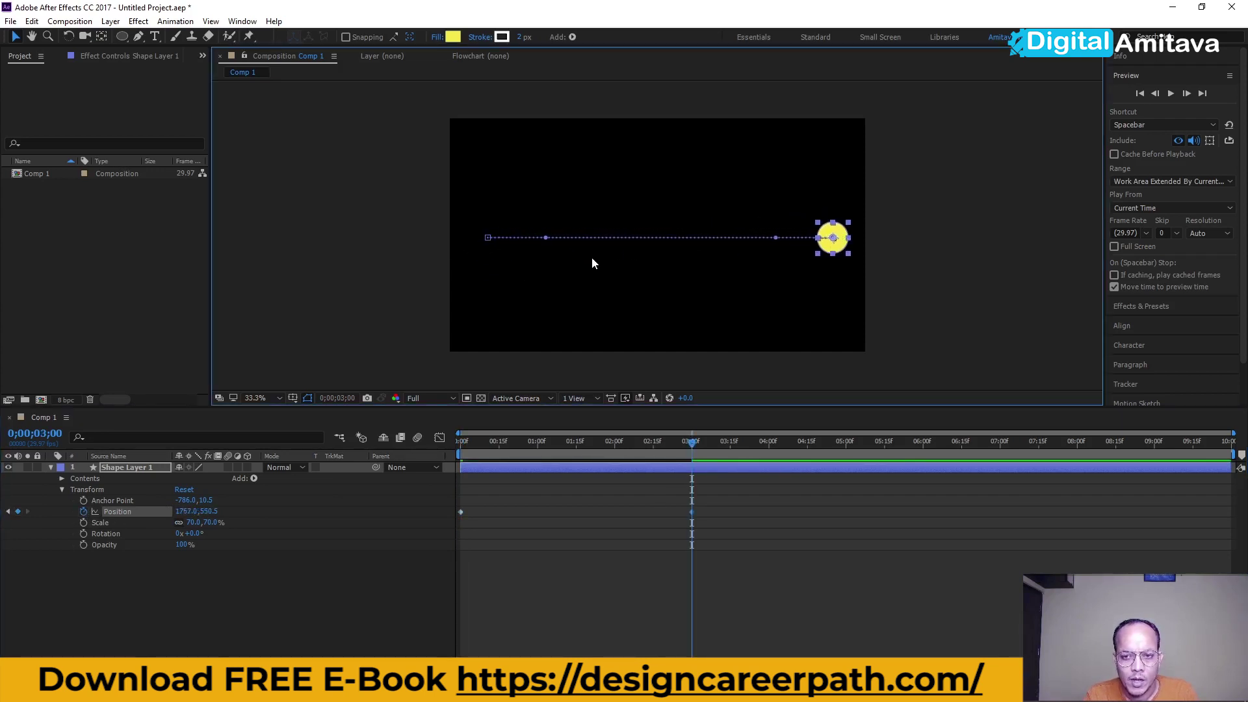
click(737, 559)
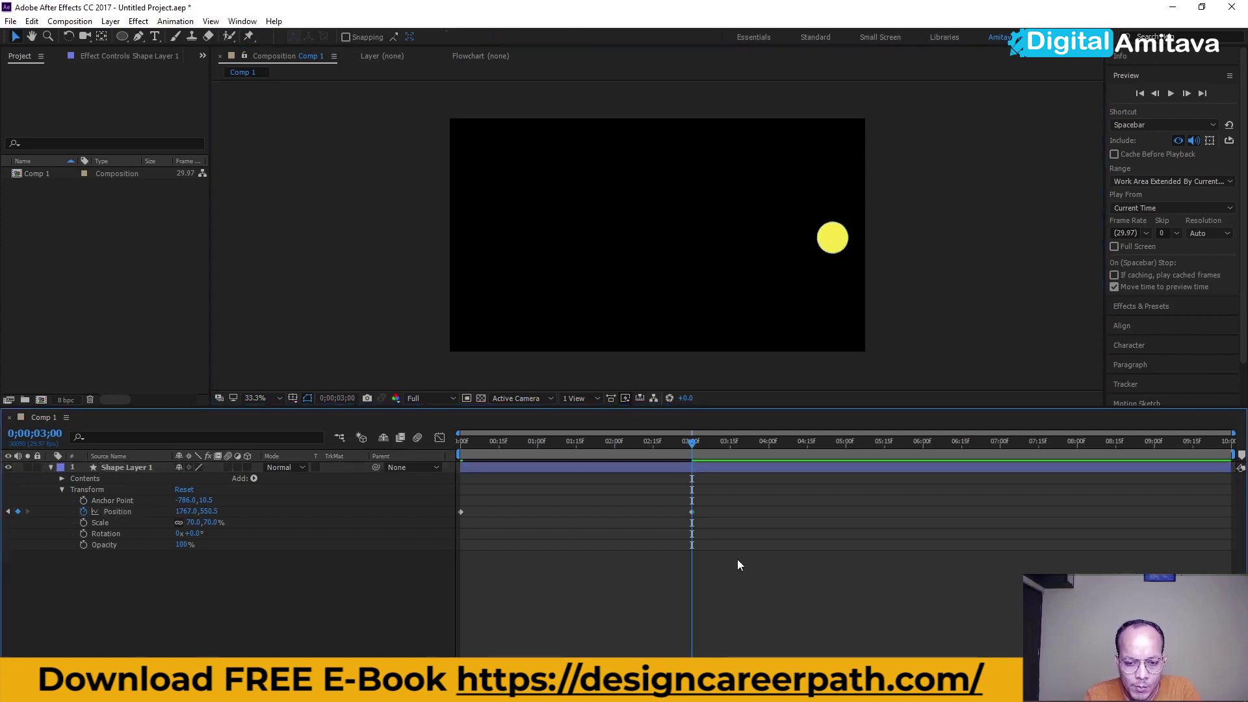
drag(628, 537, 474, 538)
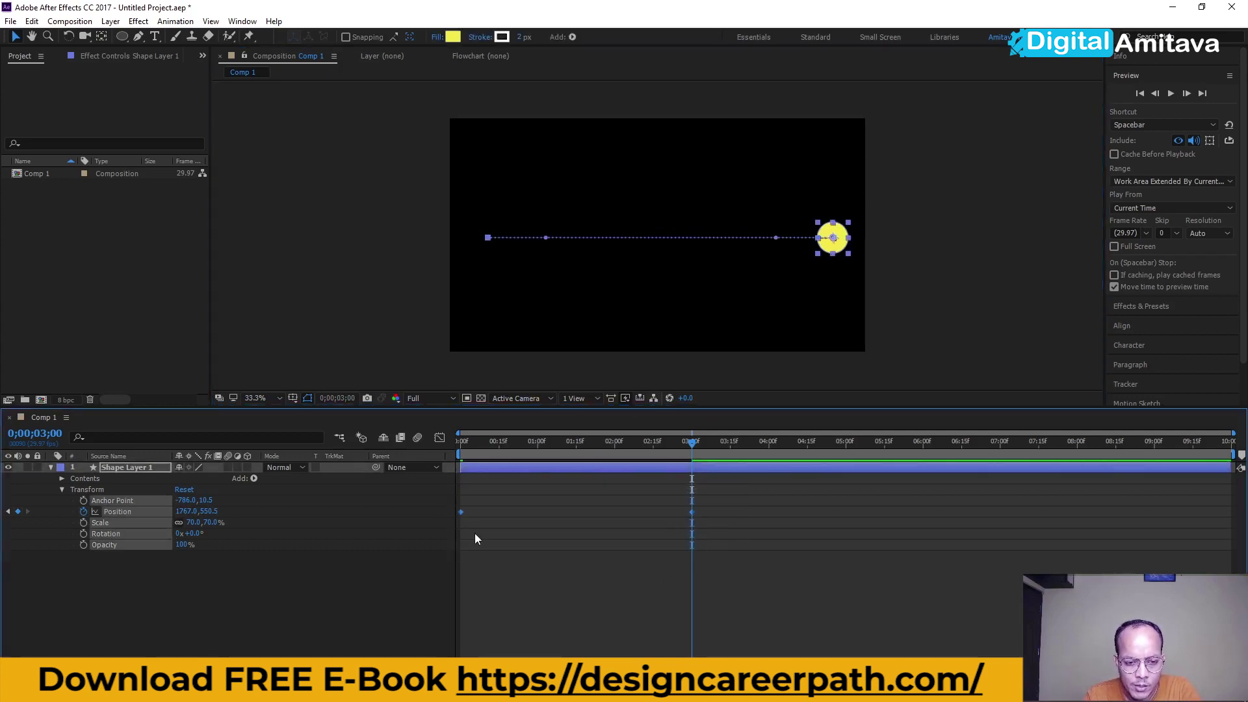
Apply Easy Ease to both Position keyframes and play the animation from the start
right_click(460, 511)
mouse_move(496, 503)
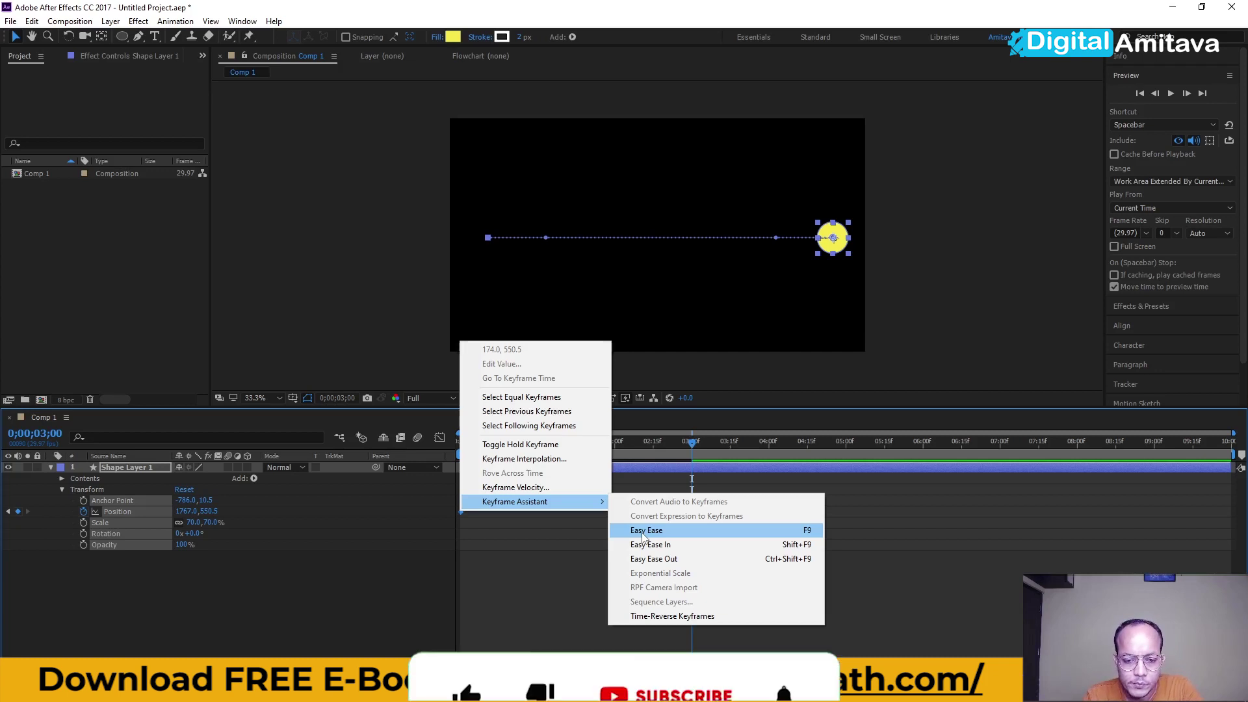
click(643, 536)
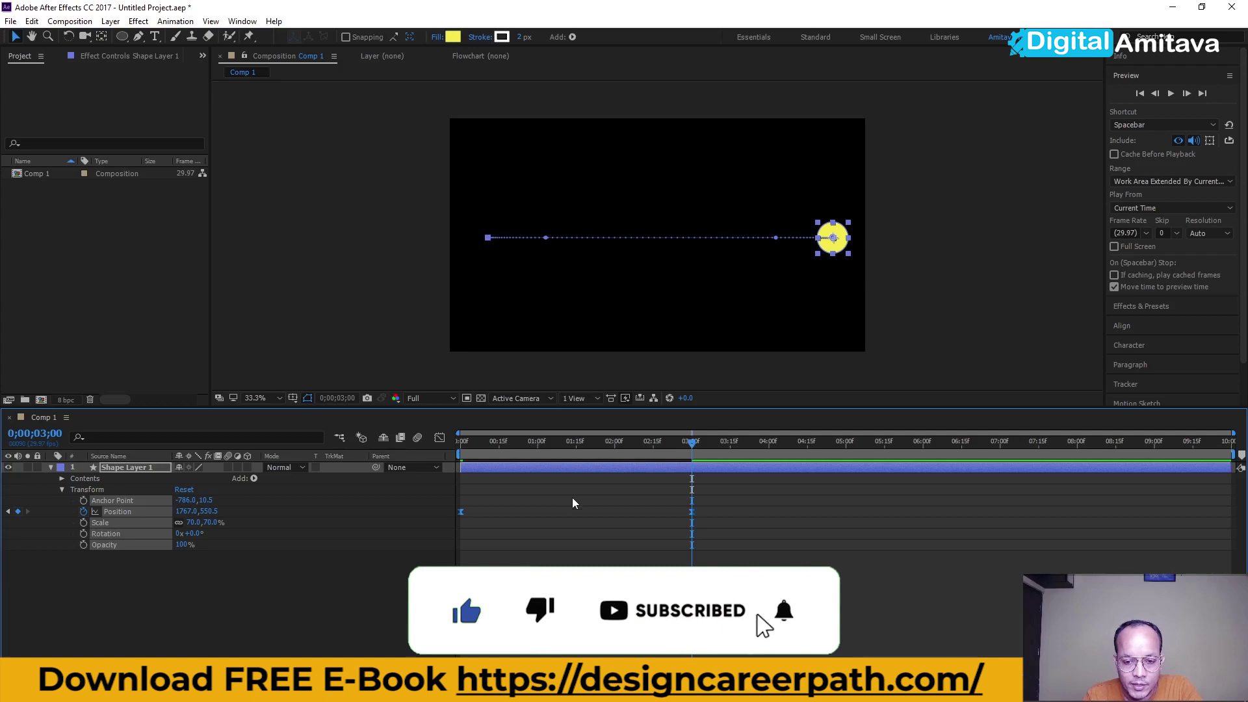
drag(691, 443, 396, 443)
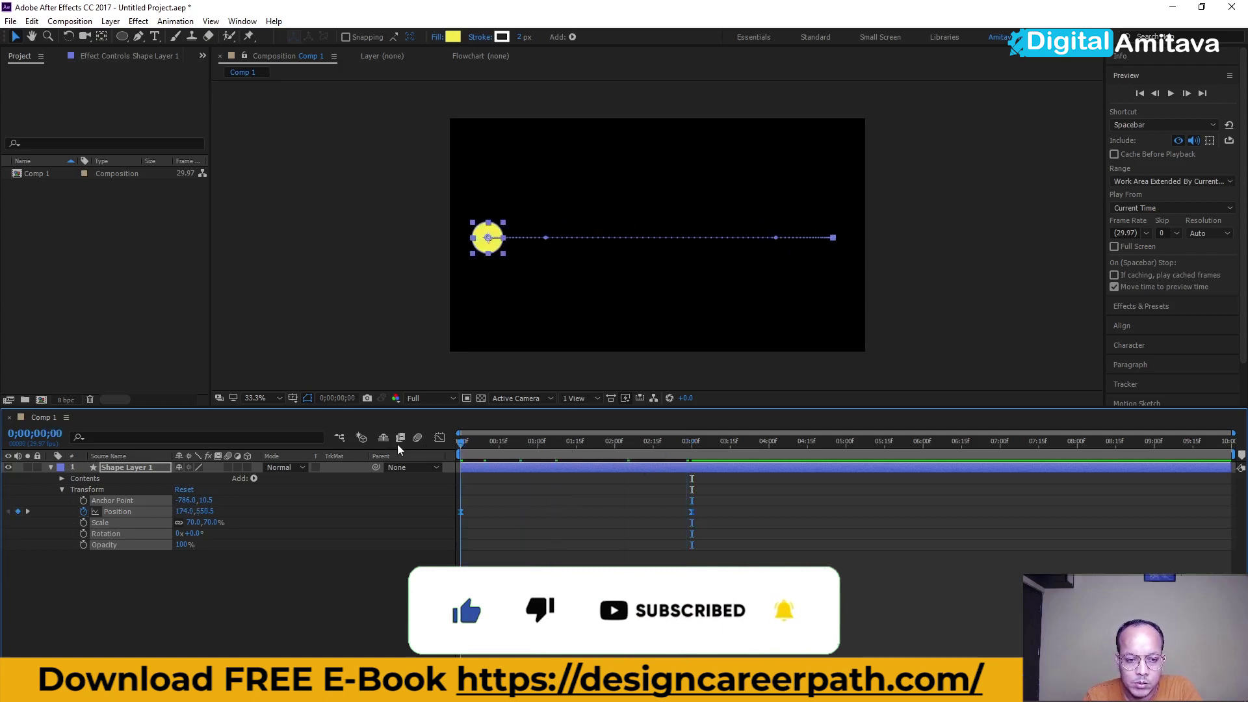
key(space)
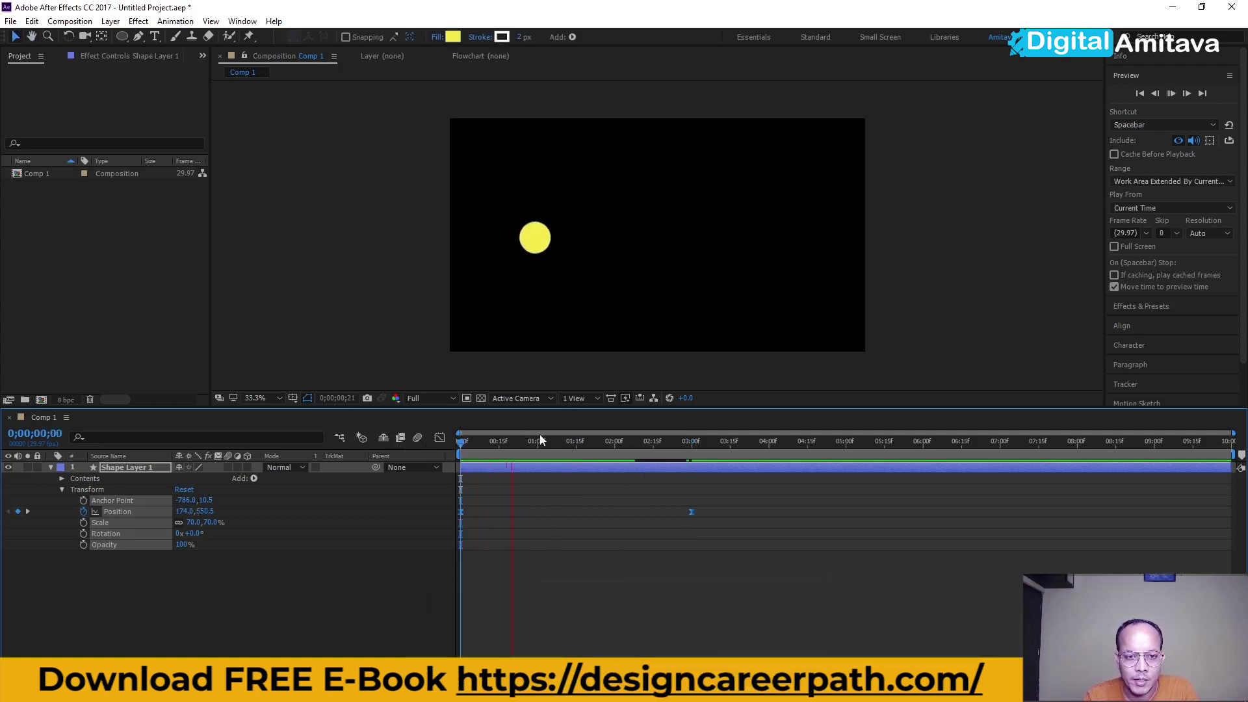
Stop playback, return the playhead to 0;00, and deselect the shape layer
key(space)
click(581, 444)
drag(580, 445, 413, 454)
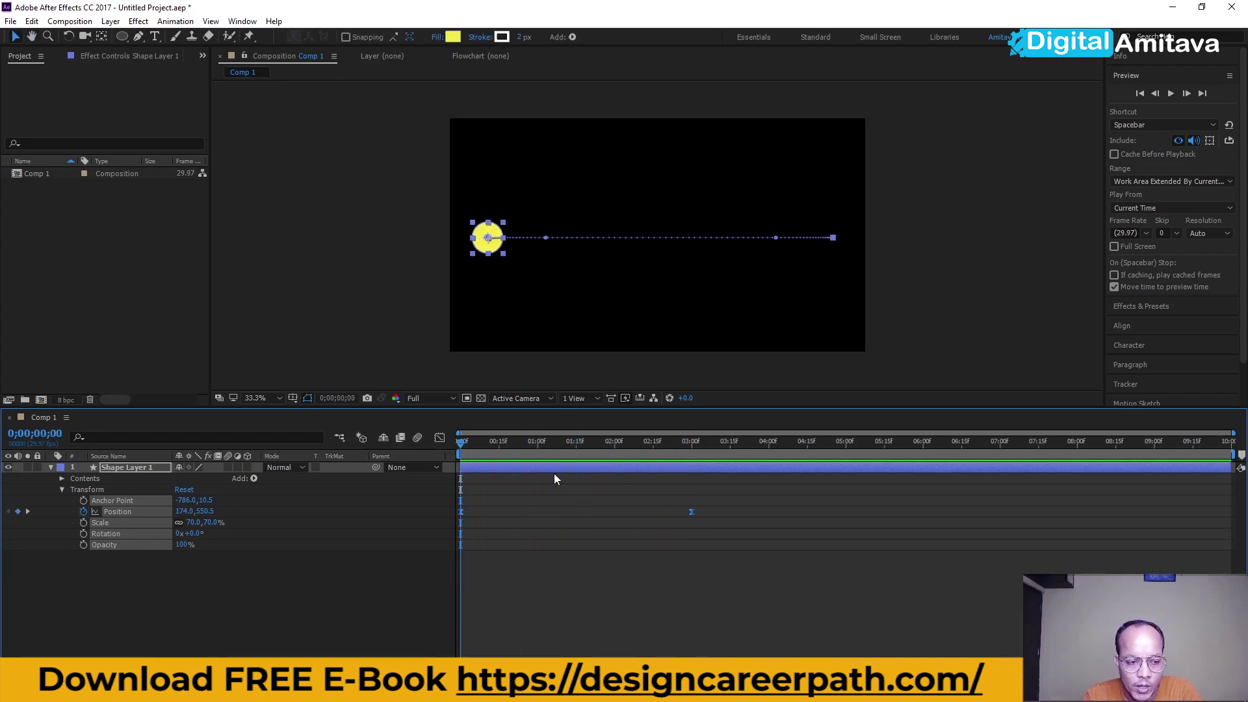
click(260, 583)
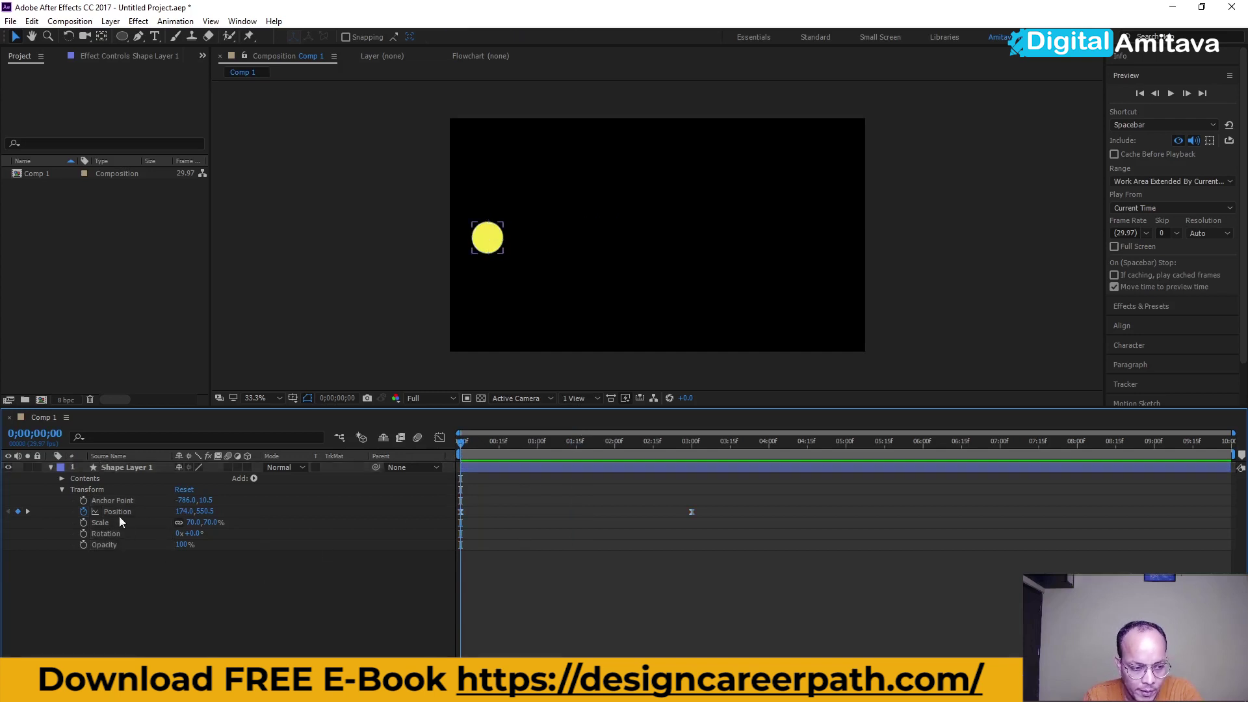
Collapse all the layer's property groups and press U to list only Position
click(63, 490)
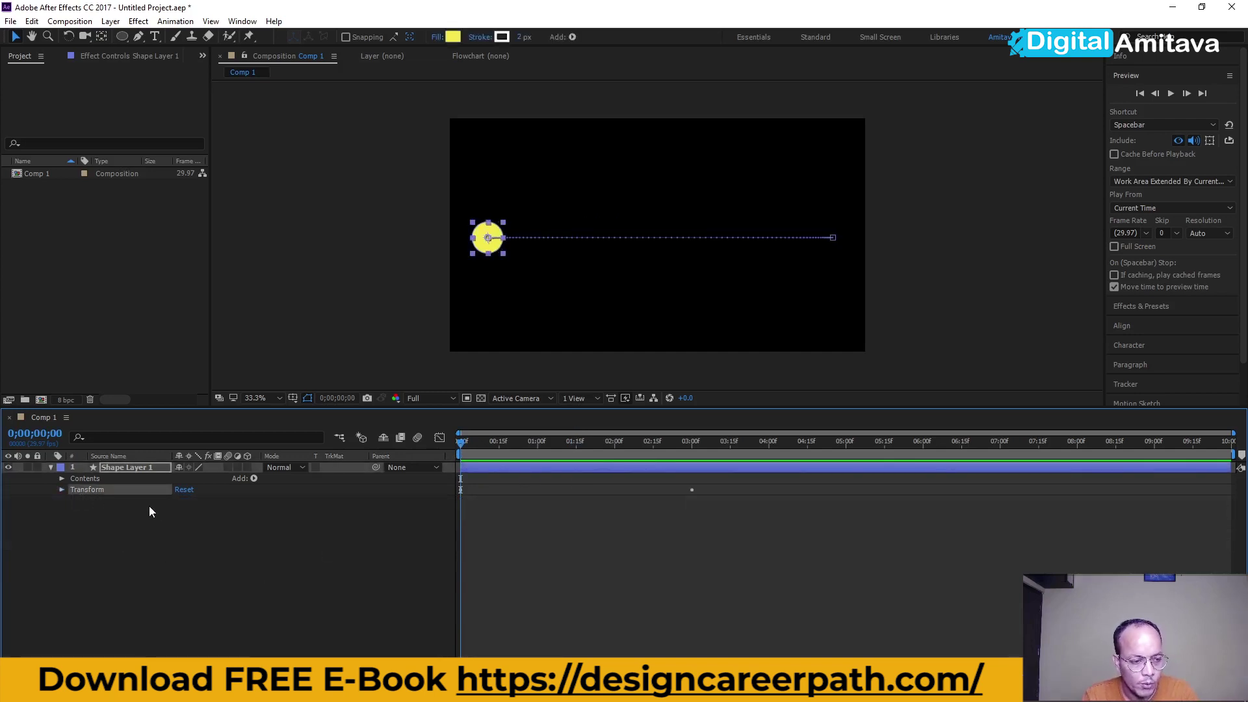
key(u)
key(u)
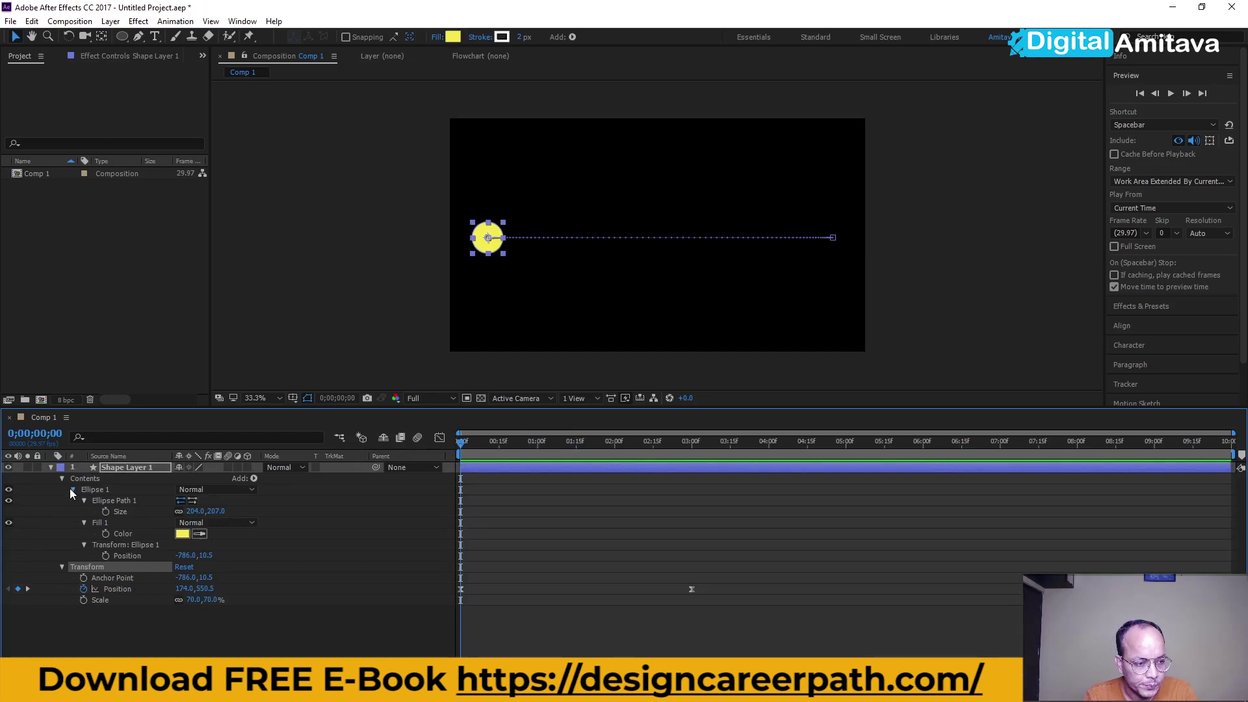
click(69, 488)
click(61, 479)
click(95, 512)
click(85, 489)
click(61, 489)
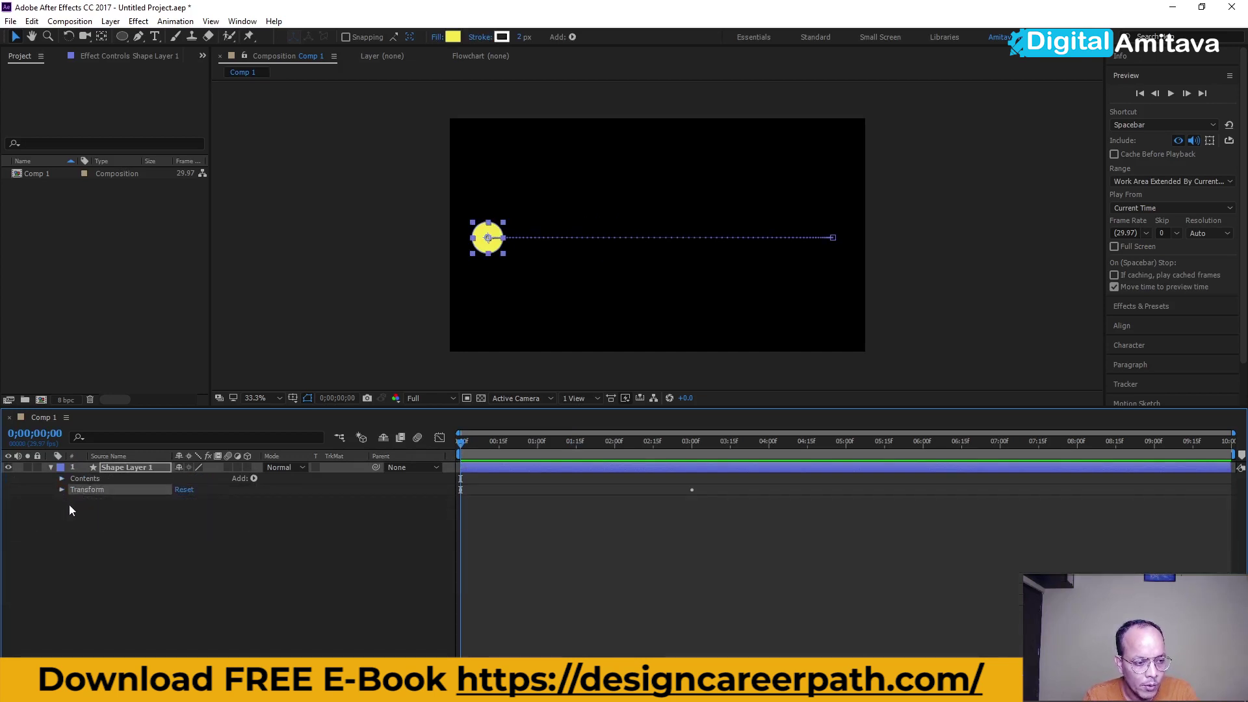
key(ctrl+grave)
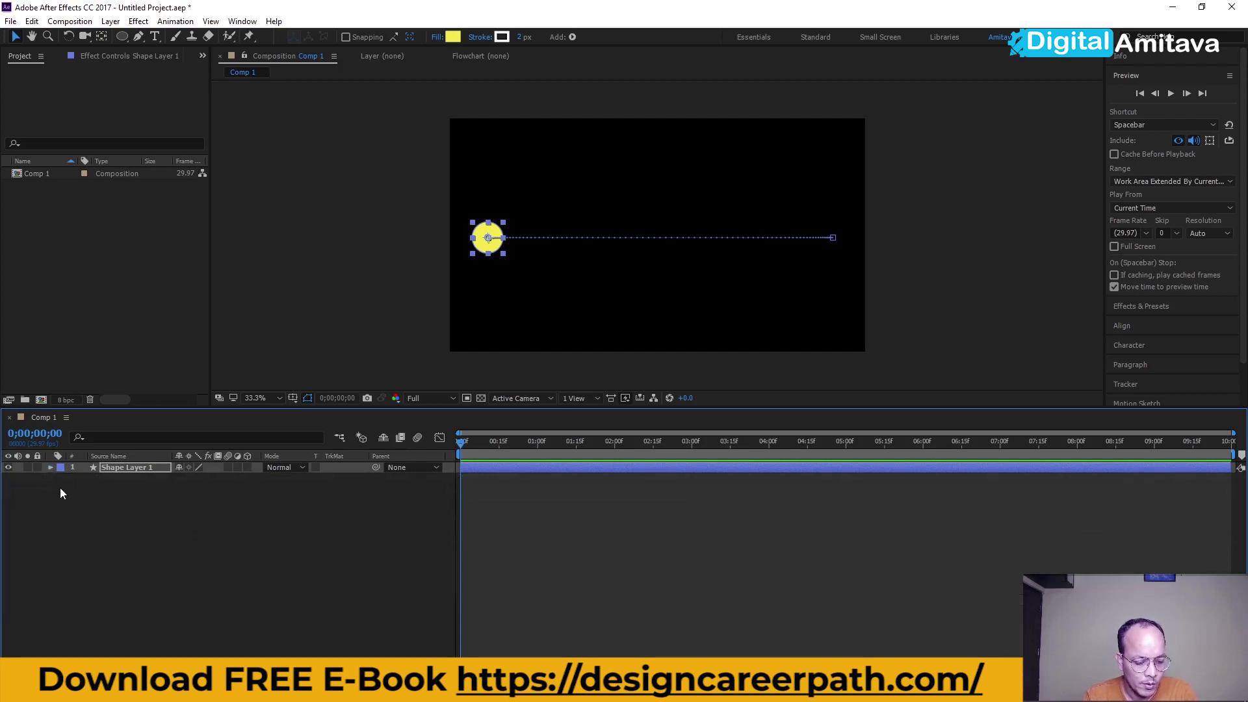
key(ctrl+grave)
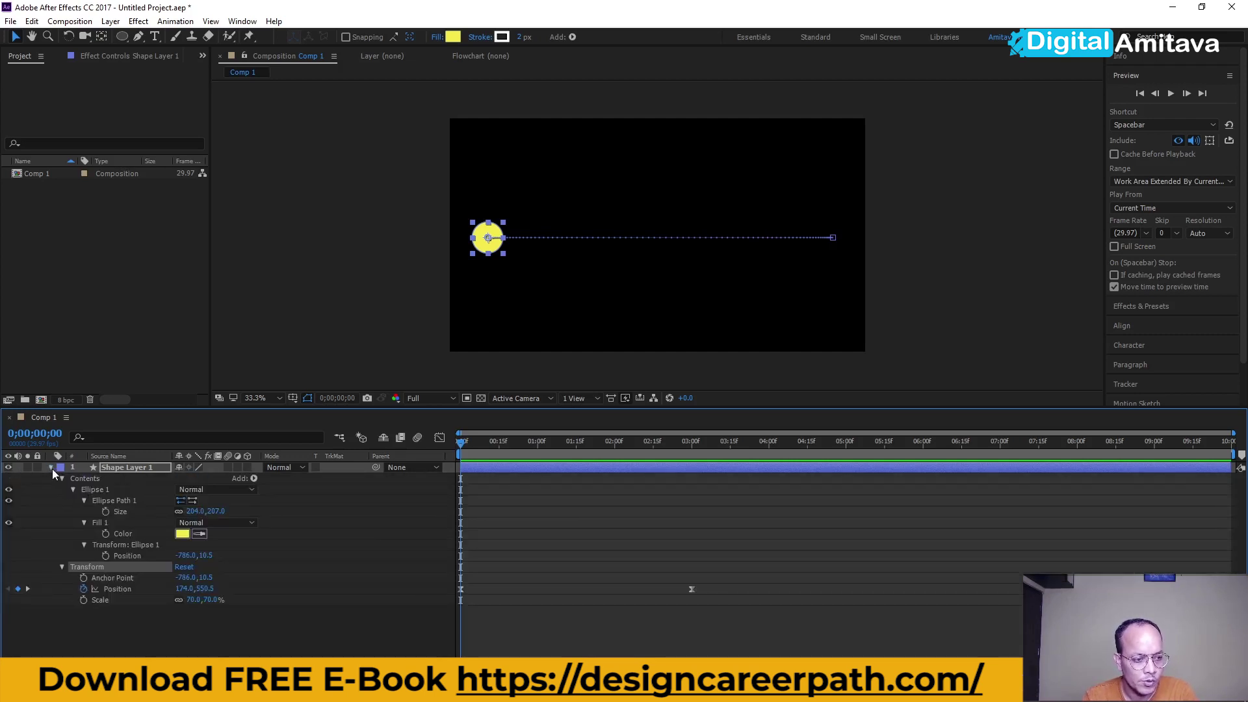
click(52, 468)
key(u)
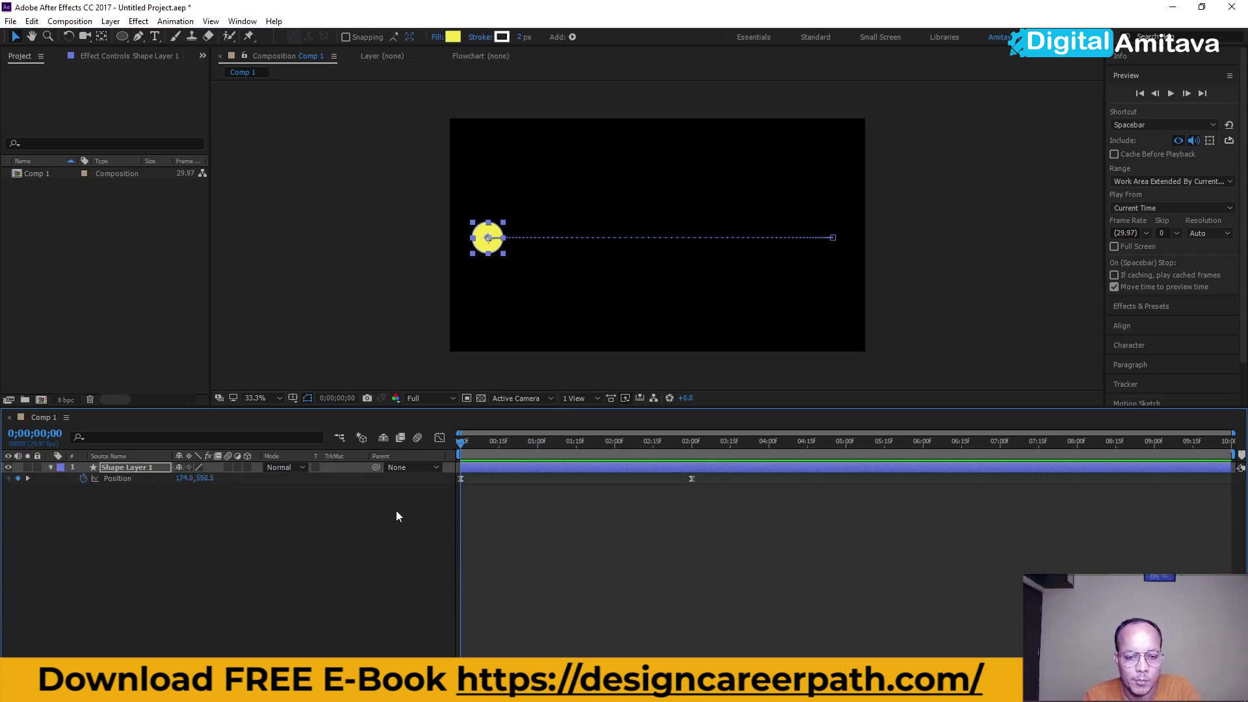
Show Position's speed curve in the Graph Editor, arcing up to about 800 px/sec
click(438, 438)
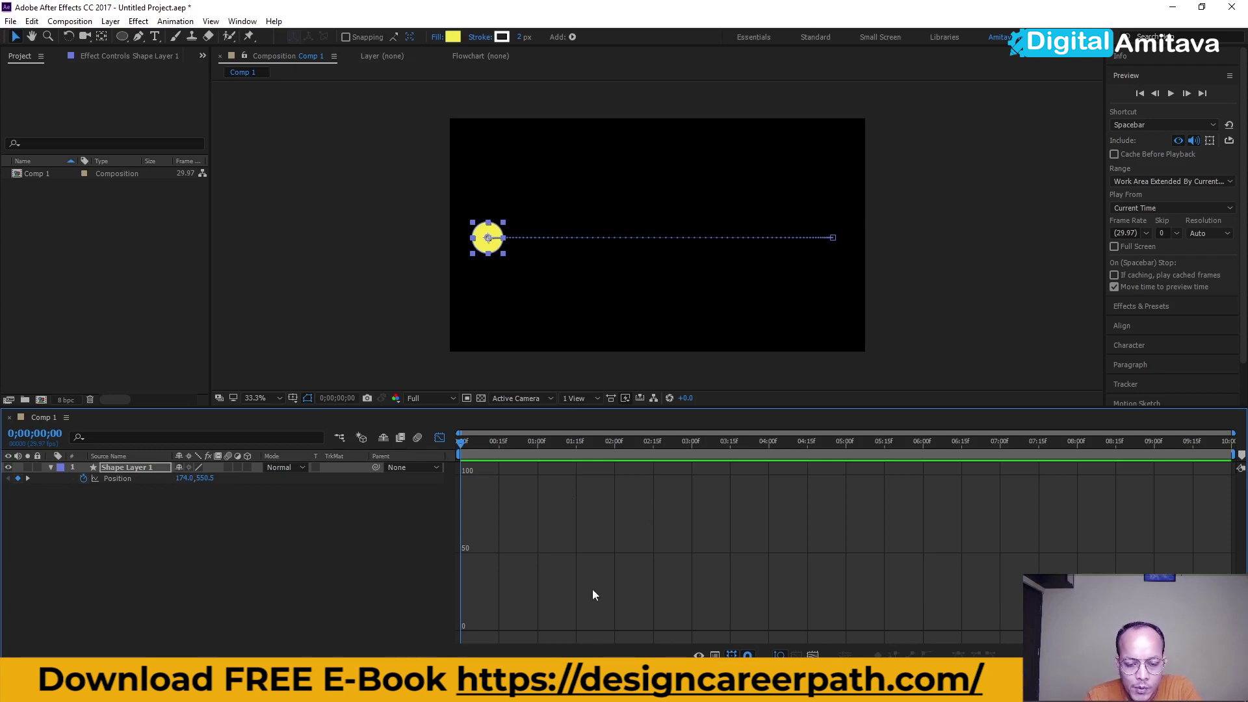
click(715, 654)
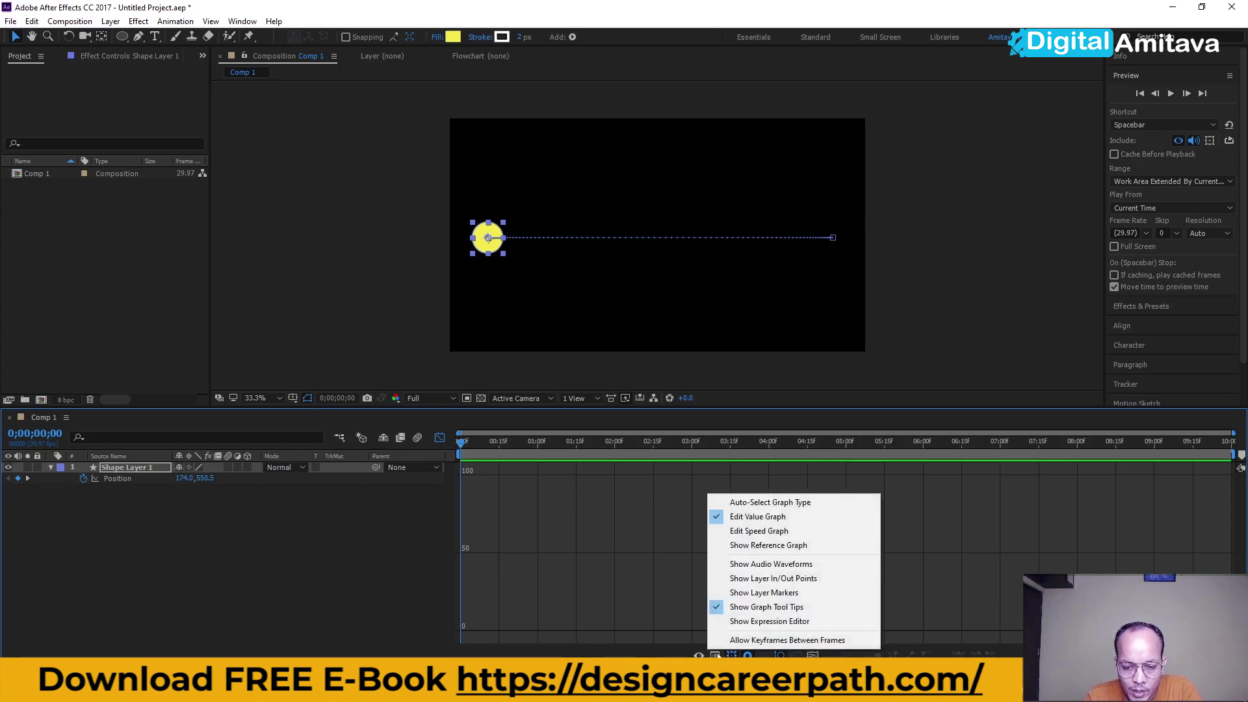
click(759, 532)
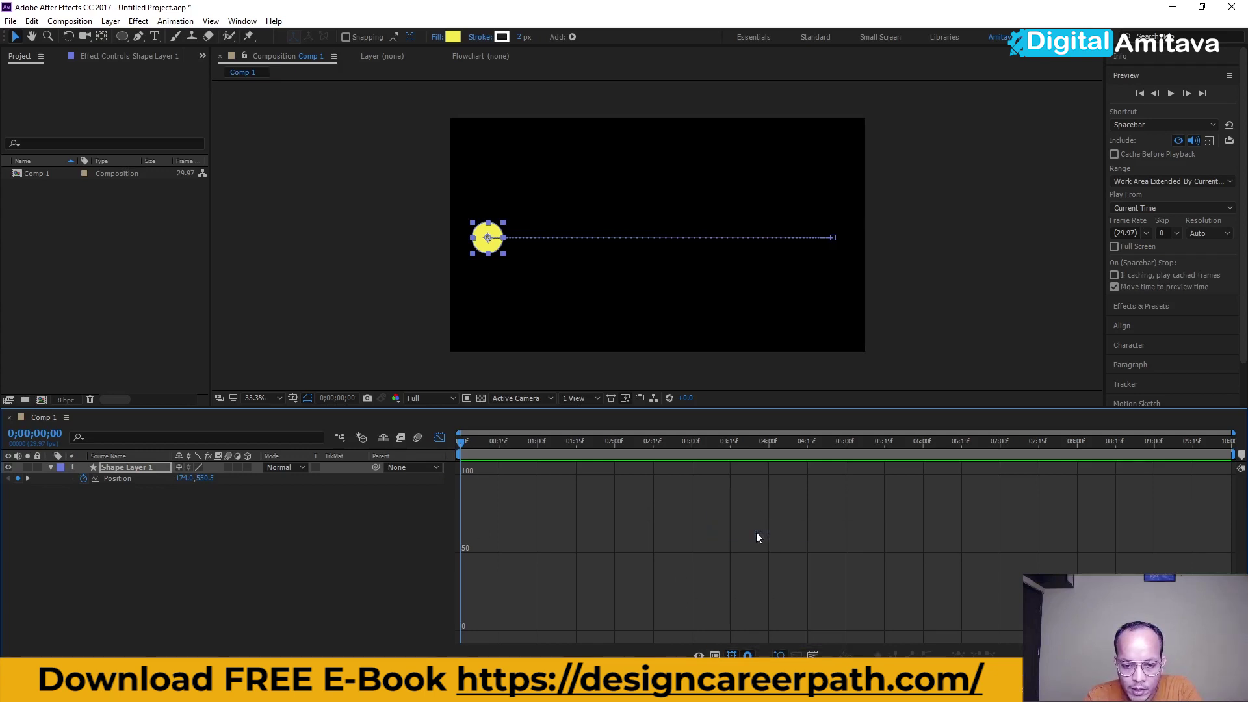
click(812, 655)
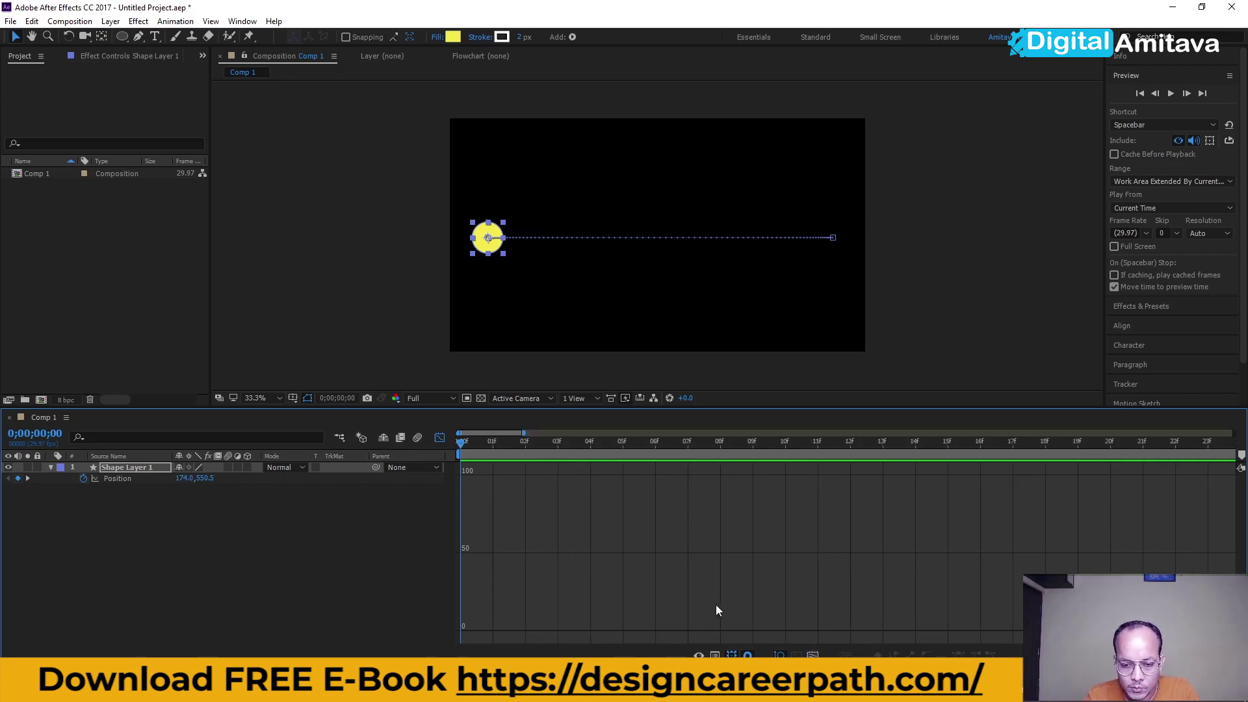
key(semicolon)
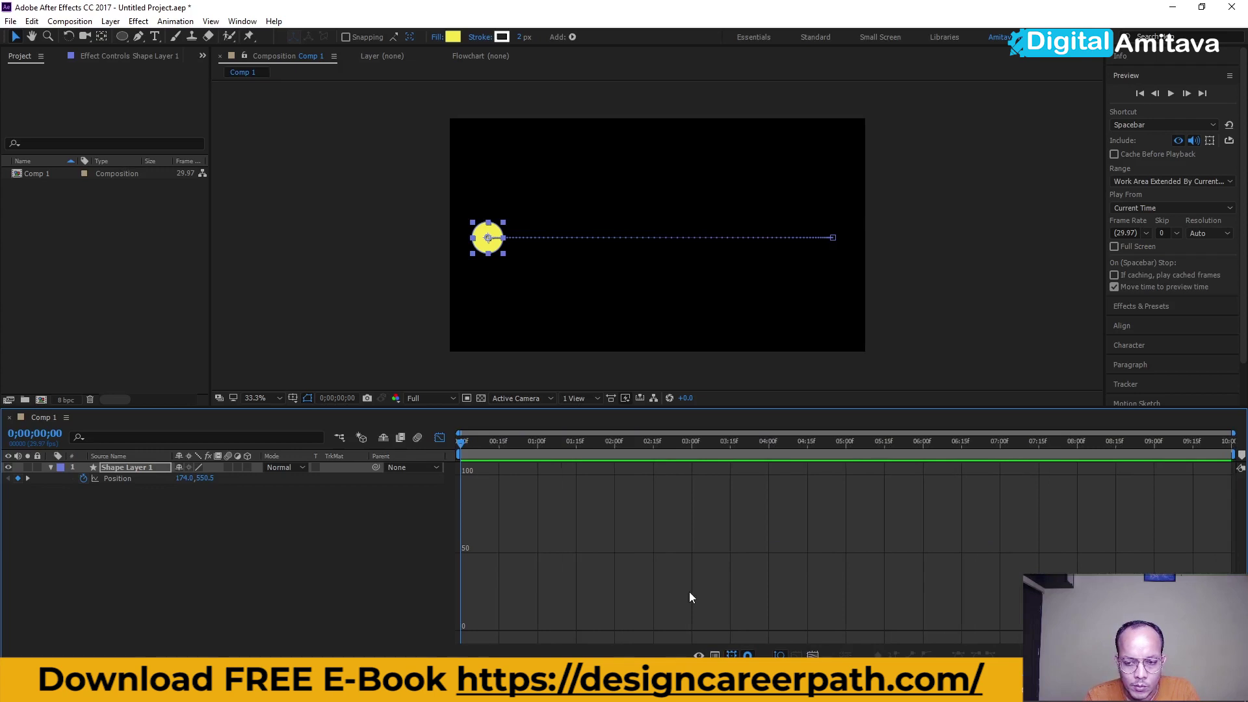
click(130, 484)
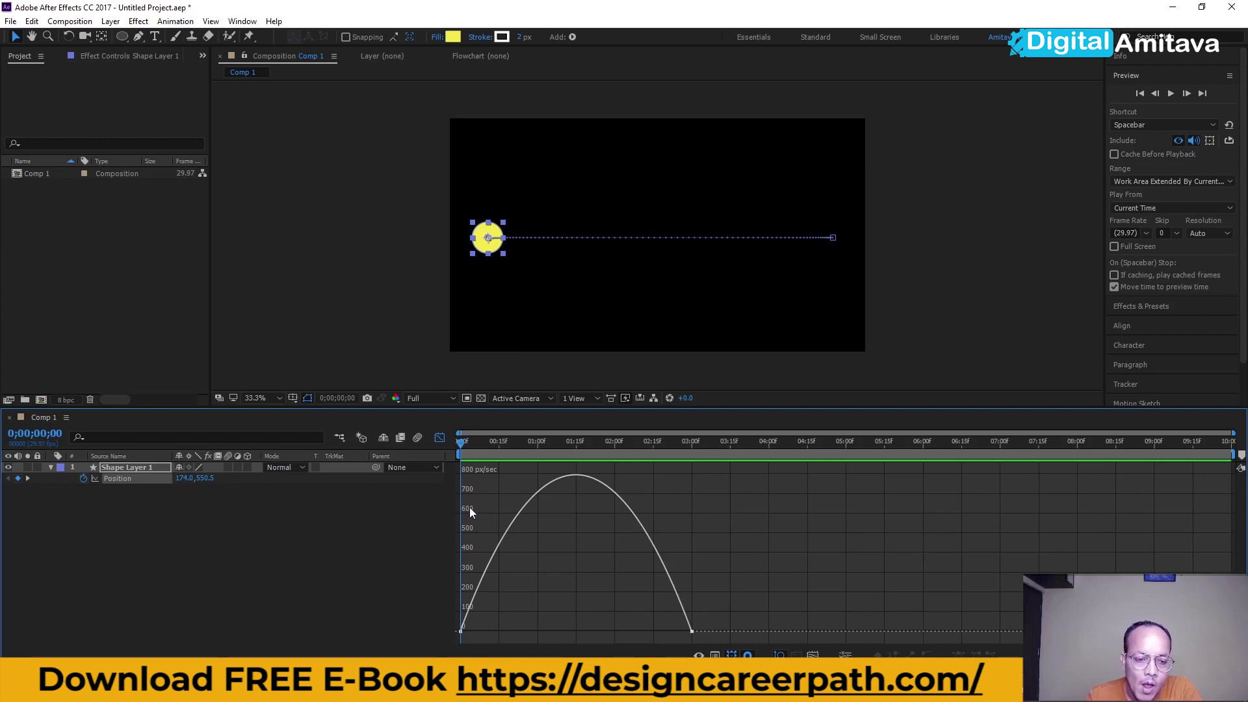
click(715, 654)
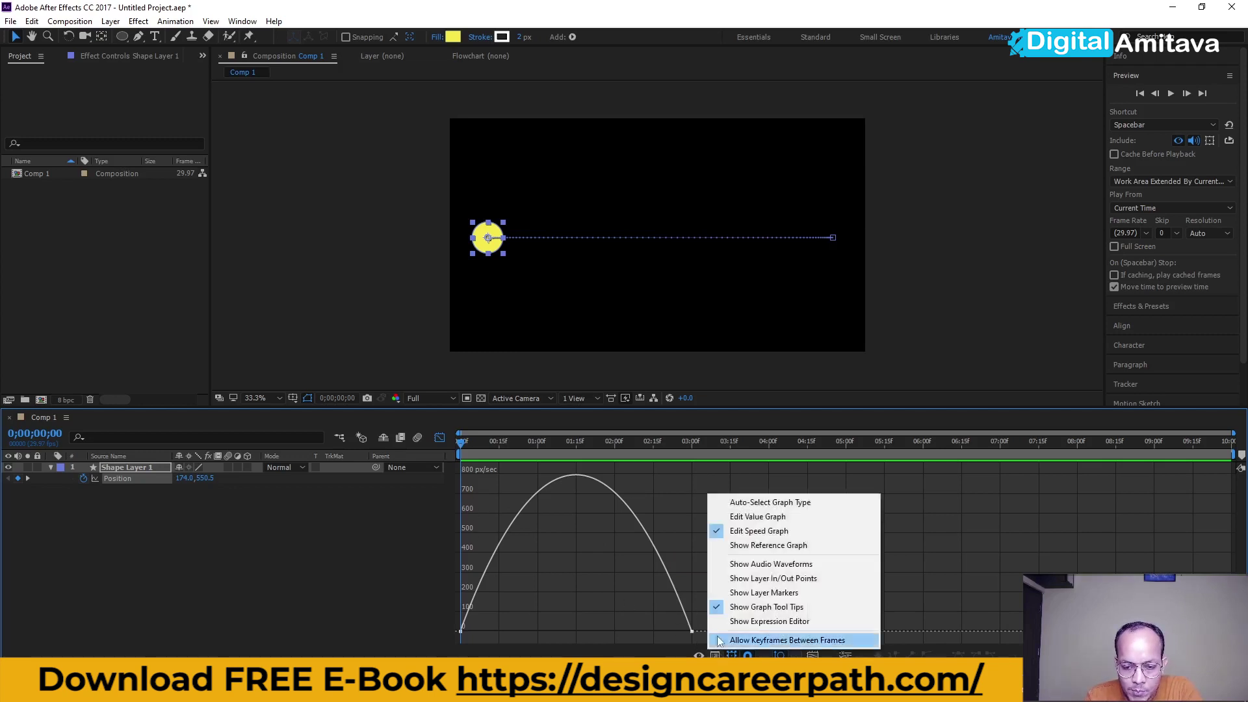
Switch to the Position value graph, toggling once to the speed graph and back
click(739, 517)
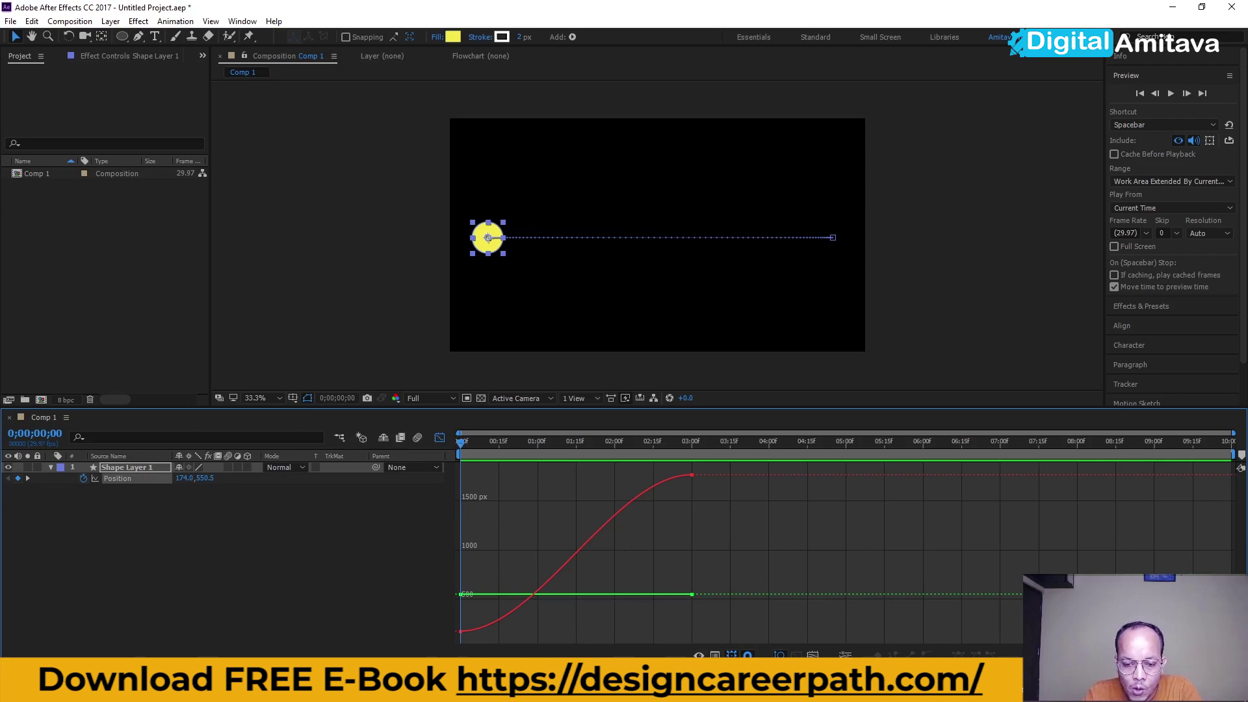
right_click(709, 491)
click(756, 529)
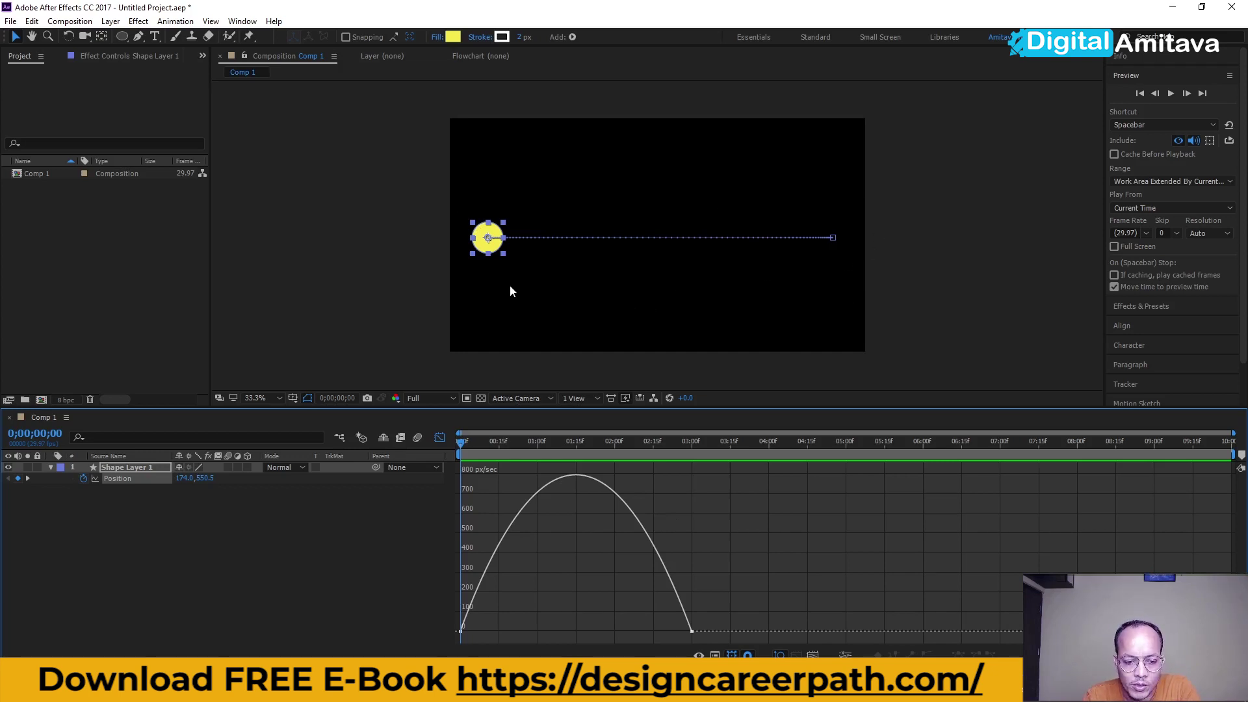
right_click(707, 492)
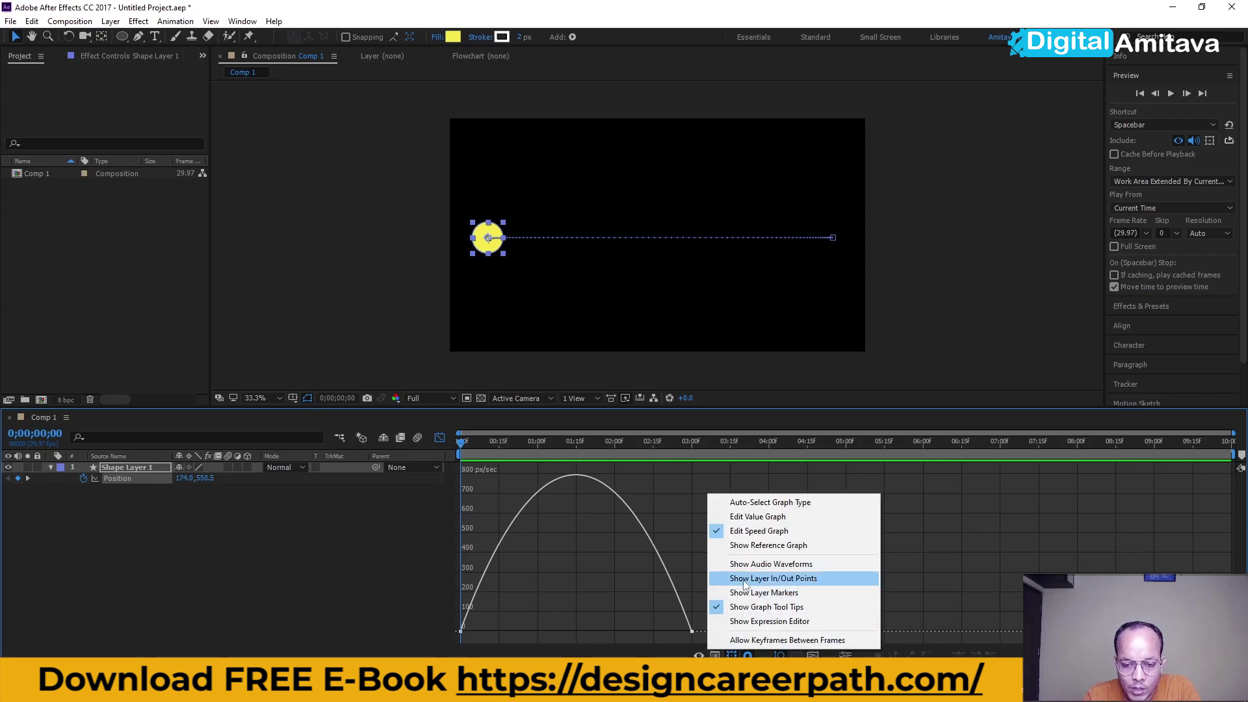
click(721, 517)
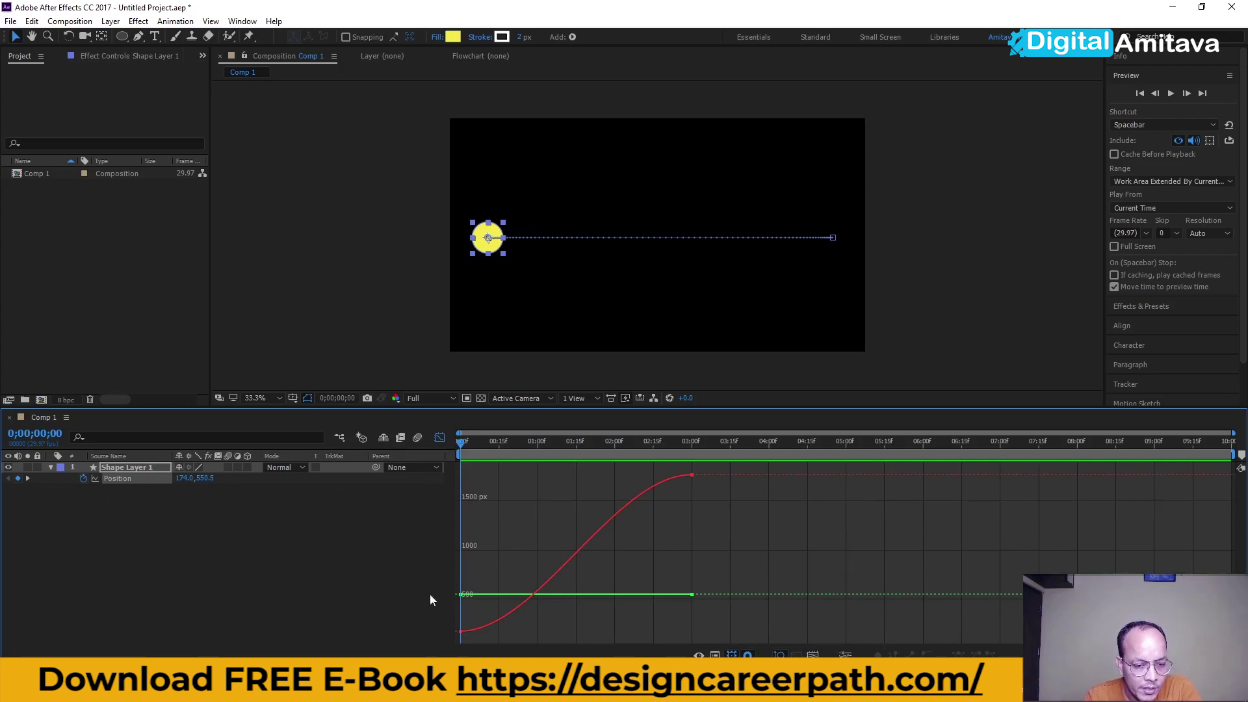
mouse_move(460, 630)
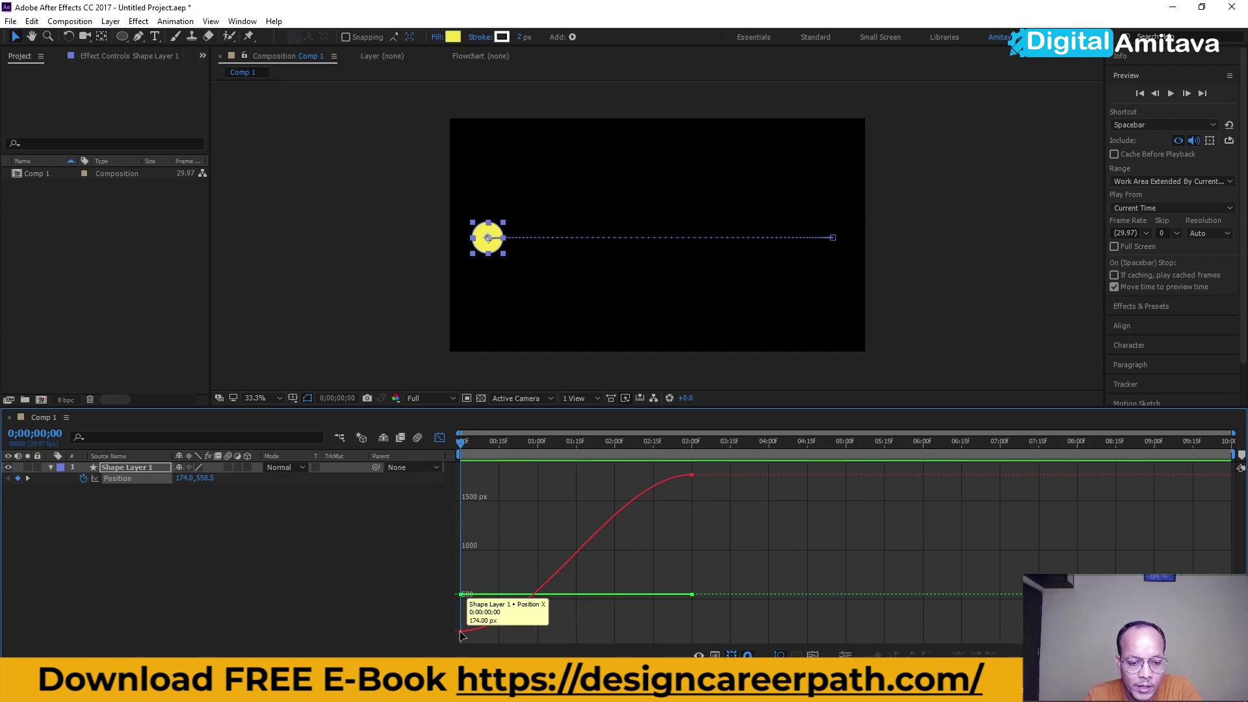
mouse_move(461, 595)
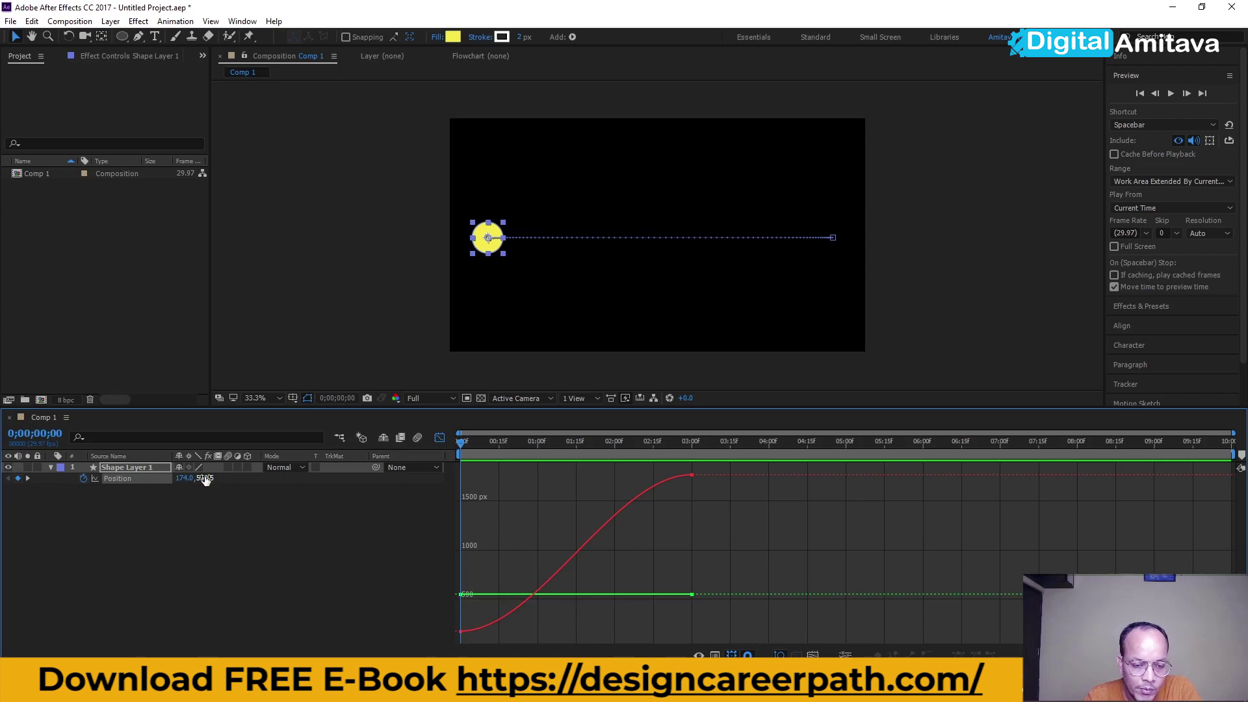
Scrub to the end of the move and switch back to the Position speed graph
drag(460, 447, 692, 449)
mouse_move(693, 480)
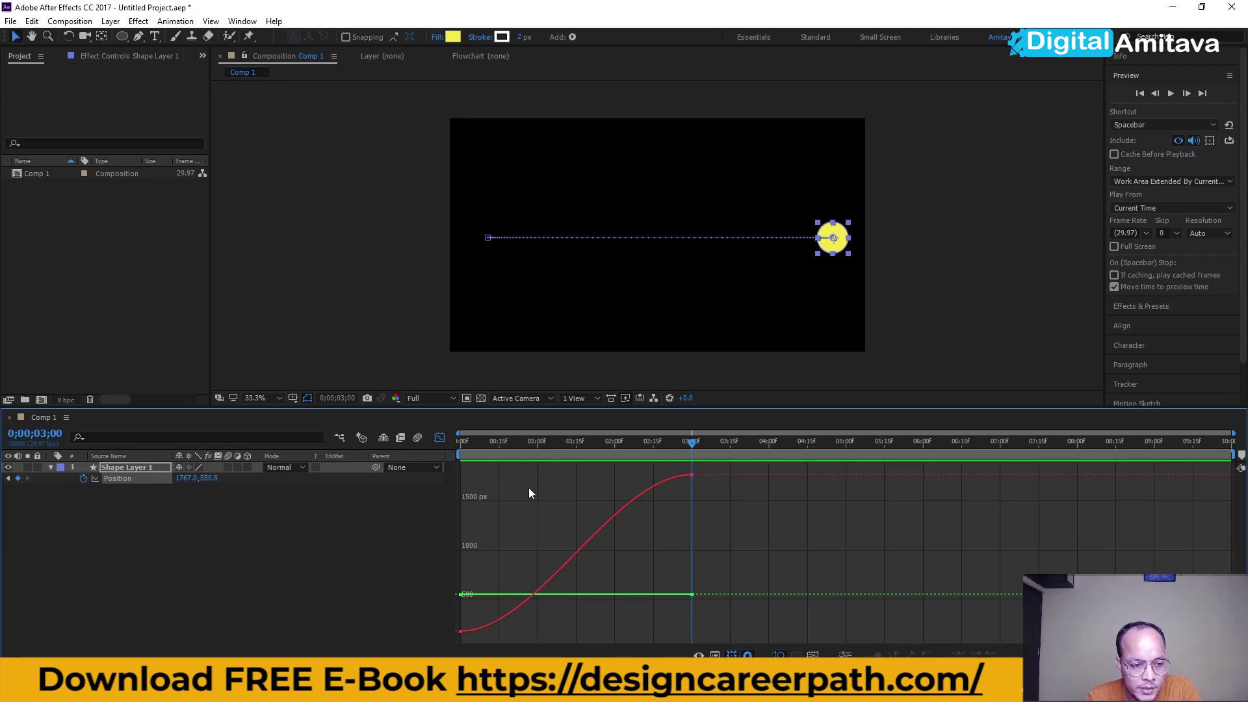
mouse_move(694, 595)
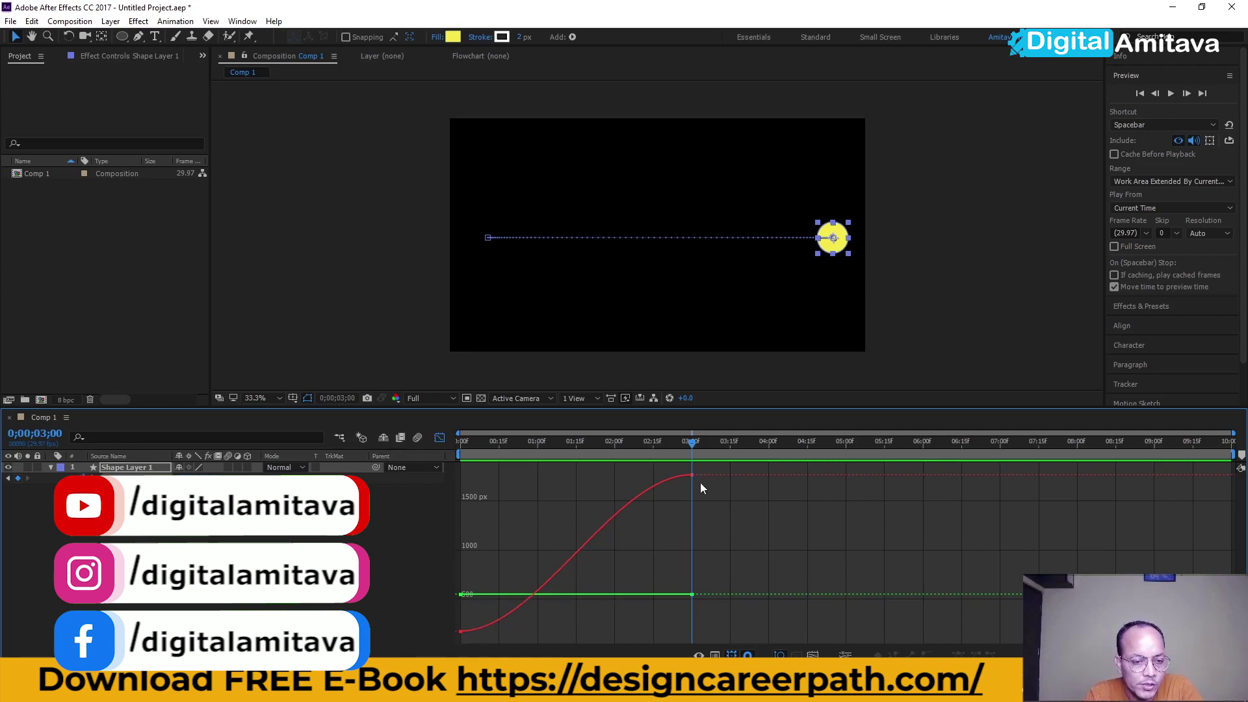
click(699, 654)
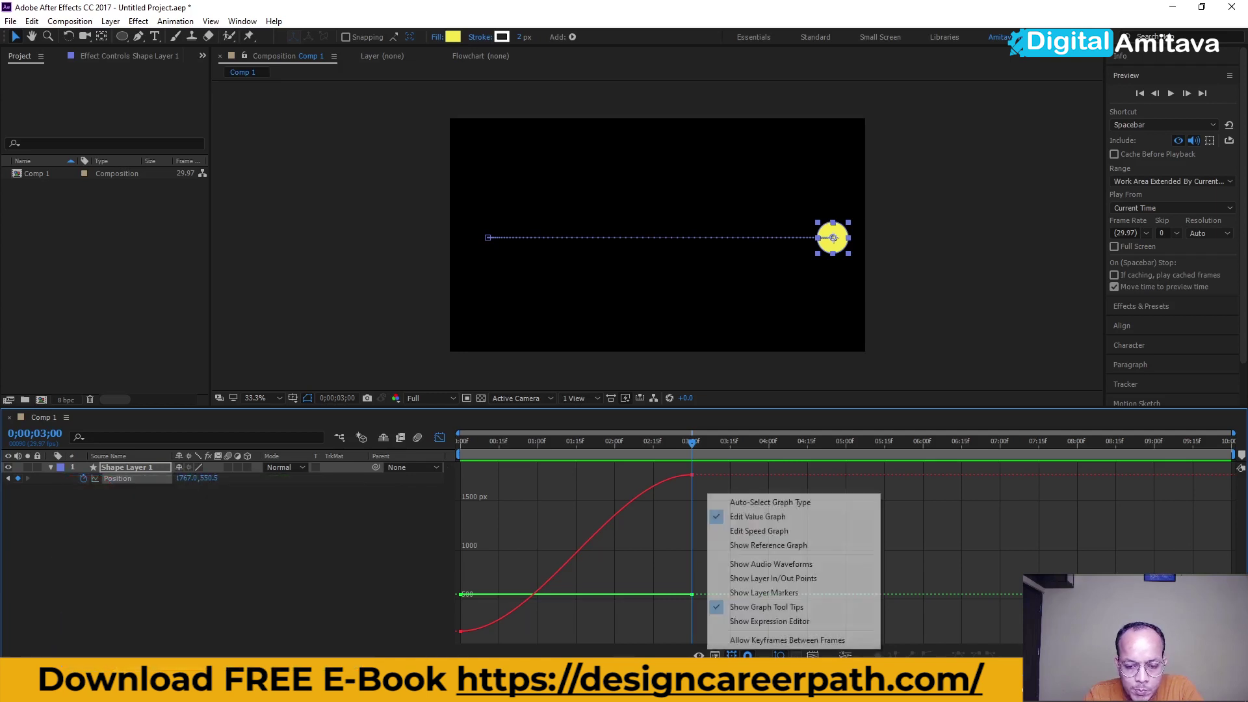
click(746, 531)
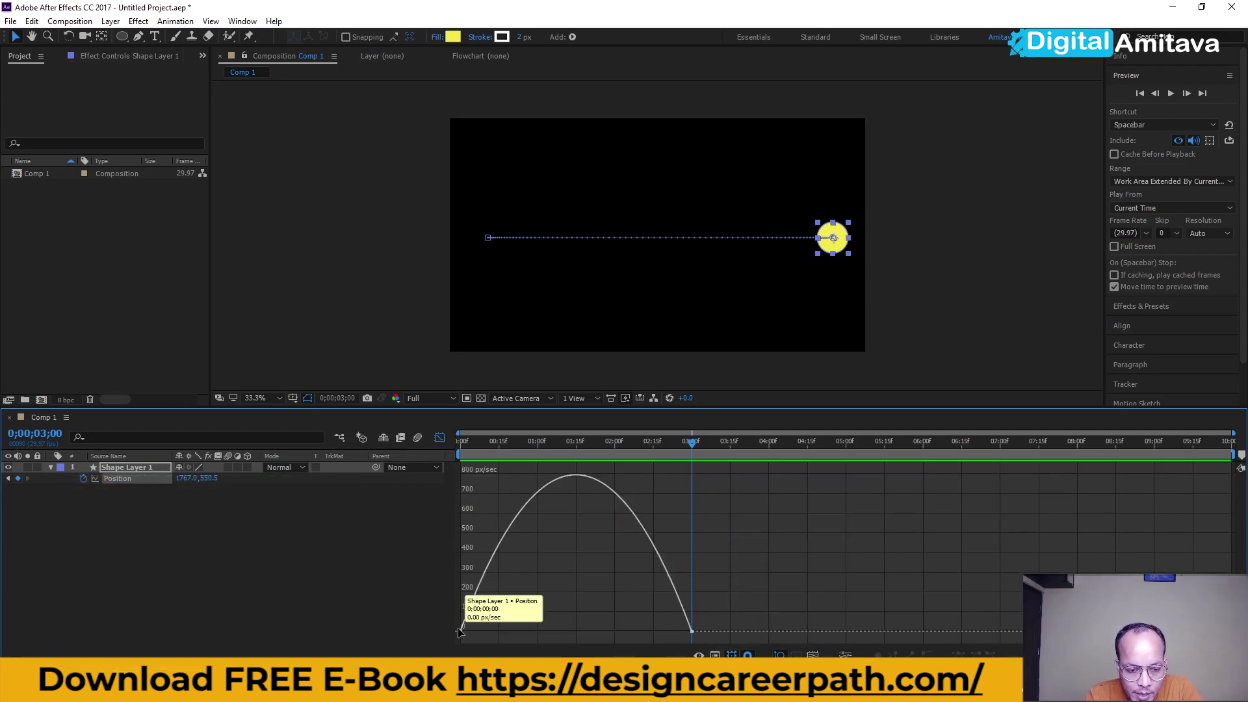
Check the speed peak near 795 px/sec at 0;00;01;15, then select both Position keyframes
drag(690, 464, 408, 442)
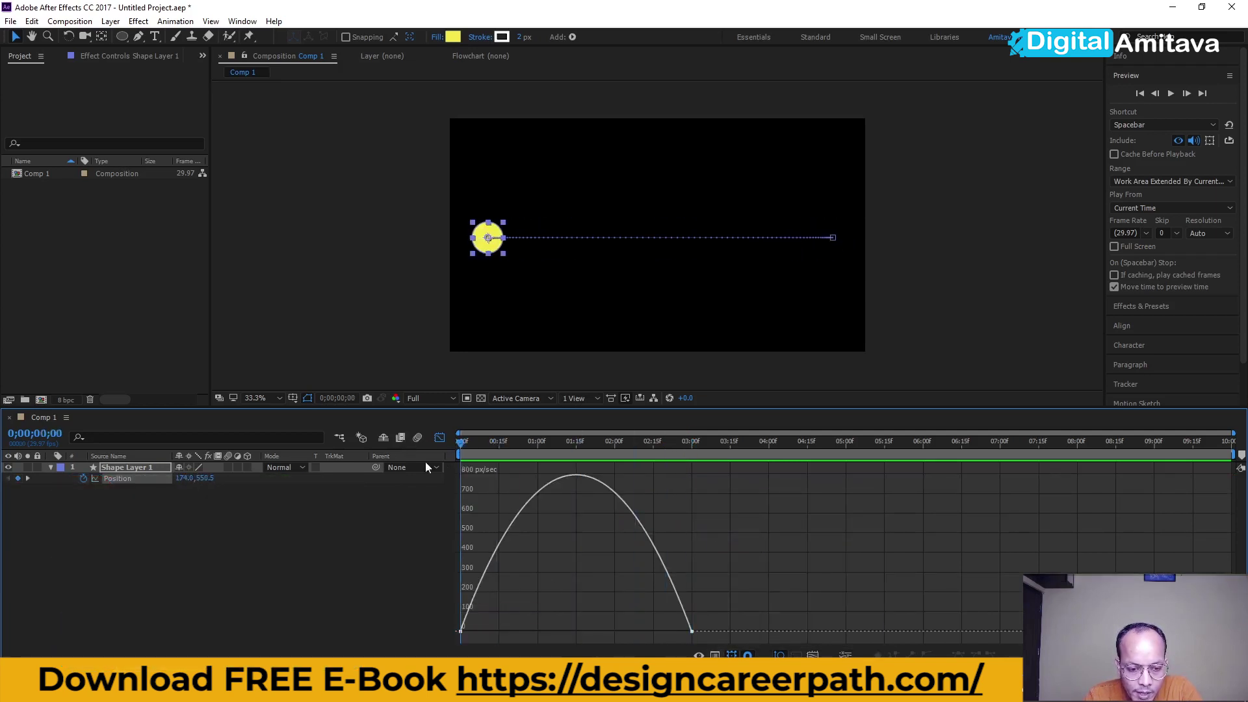
drag(463, 445, 578, 442)
mouse_move(579, 477)
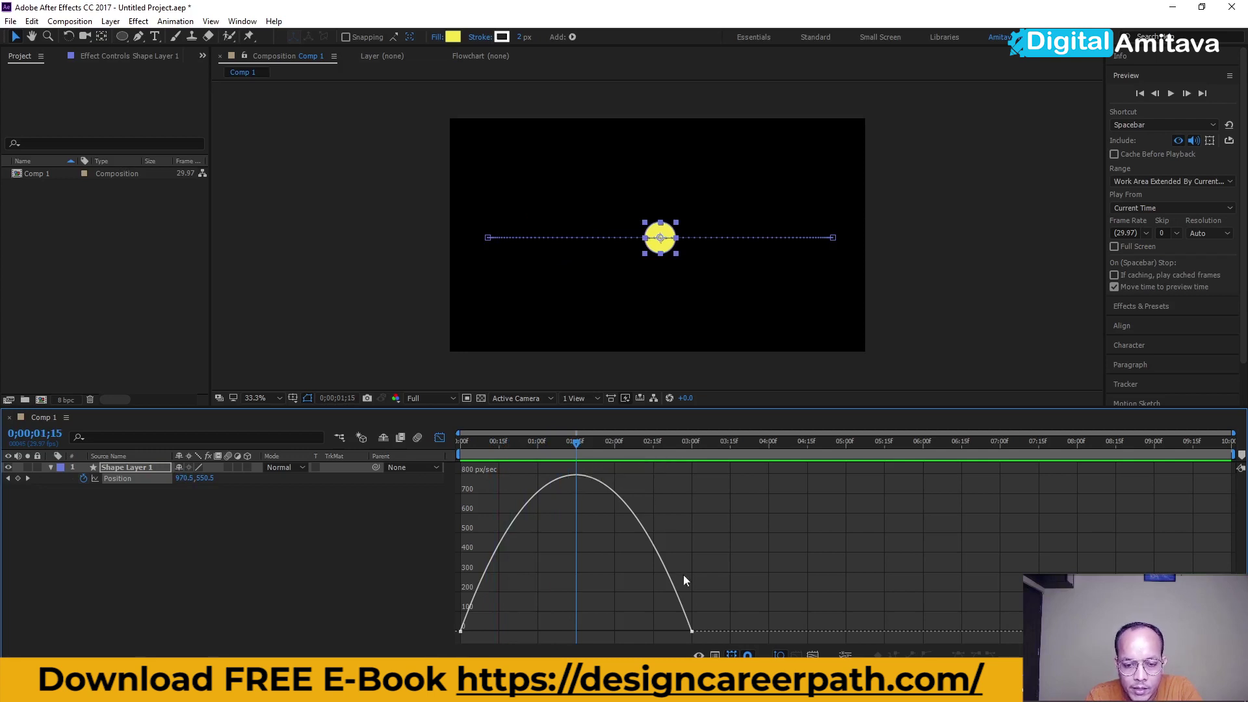
mouse_move(691, 633)
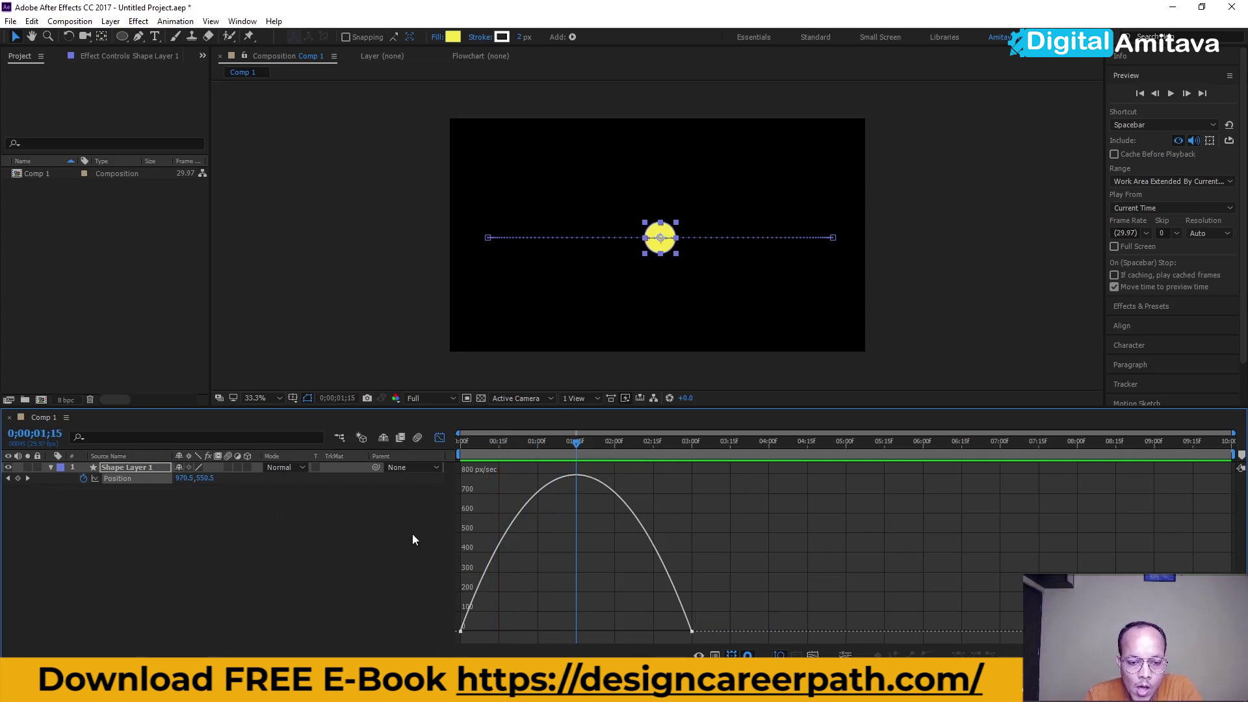
click(664, 636)
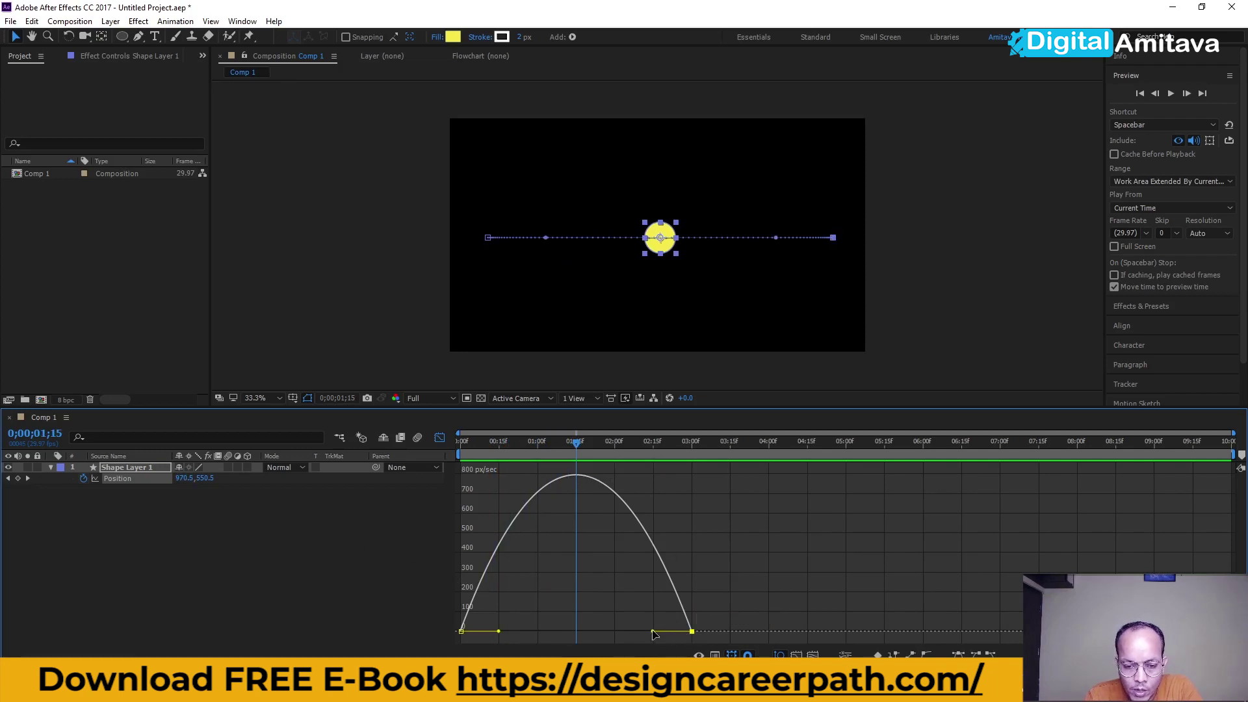
Drag the end keyframe's influence far left so speed spikes near 2100 px/sec, then preview
drag(652, 631, 605, 627)
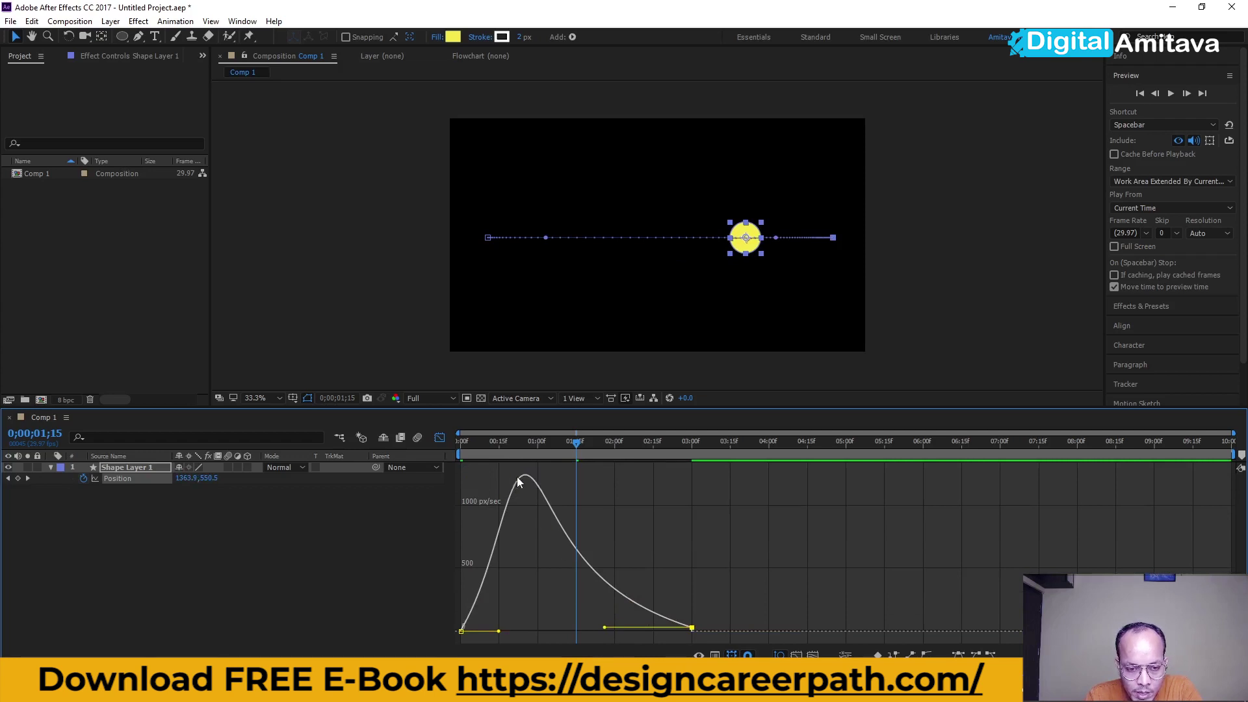
drag(528, 443, 525, 443)
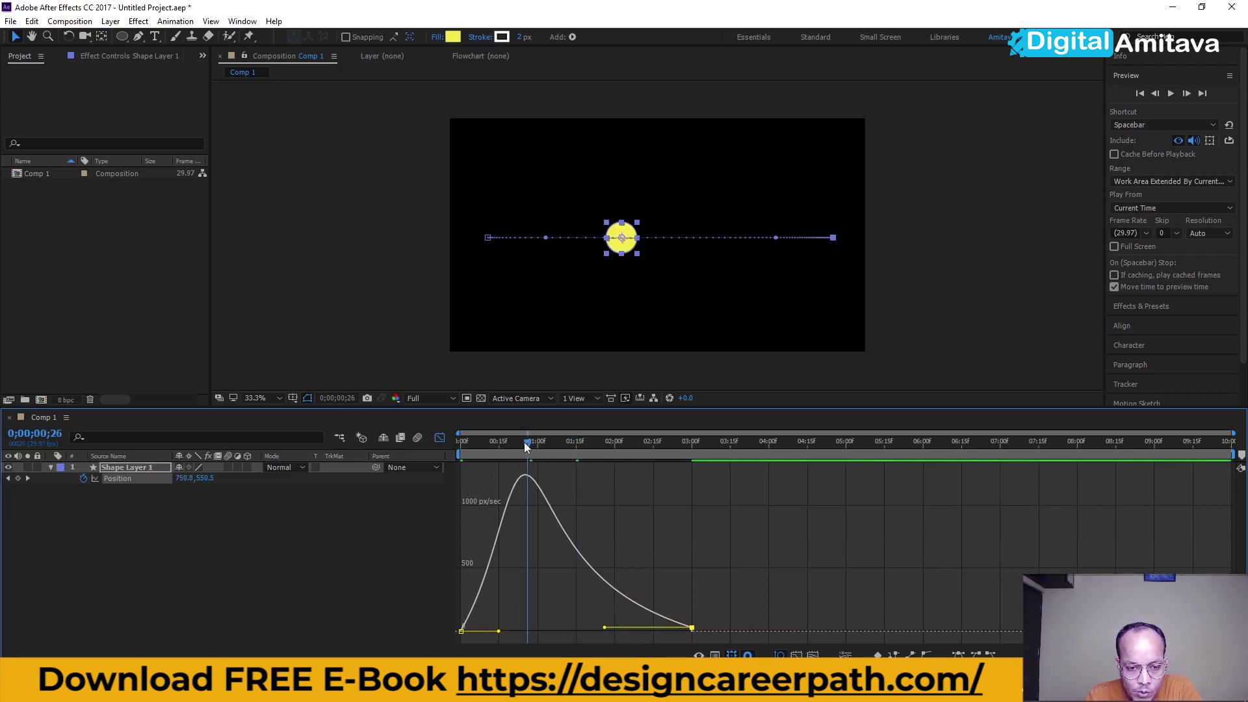
drag(605, 628, 539, 628)
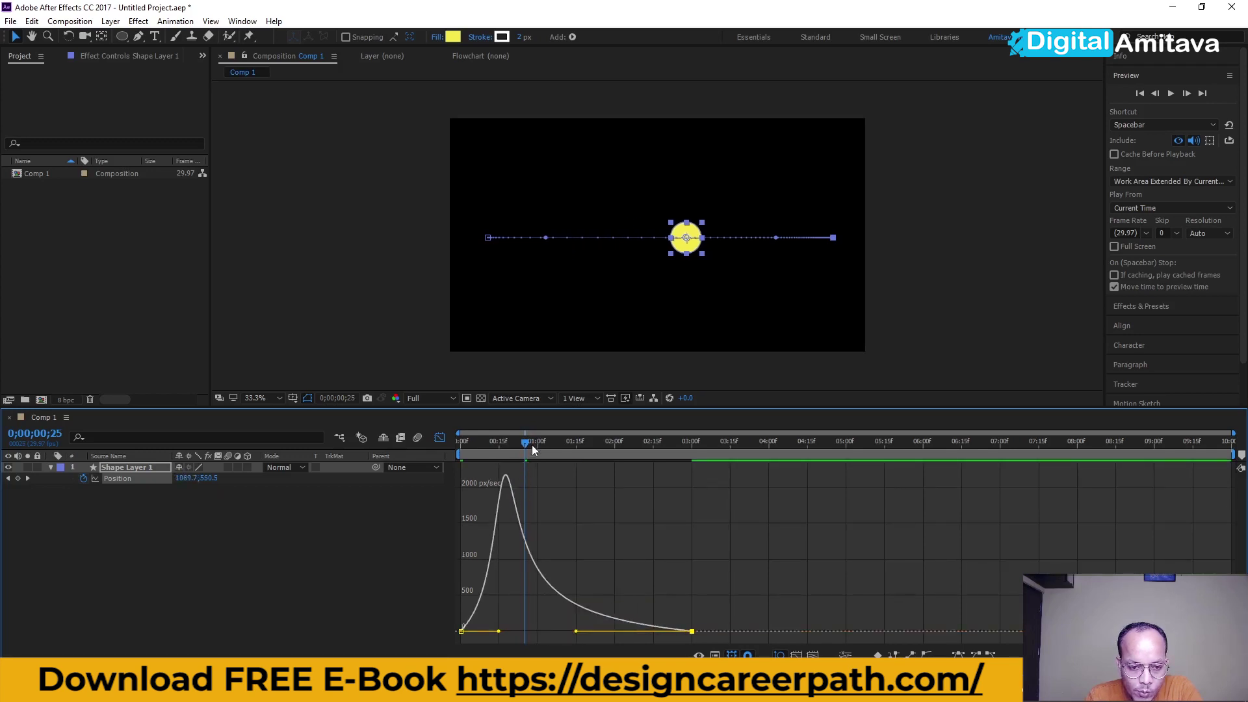
drag(524, 445, 423, 451)
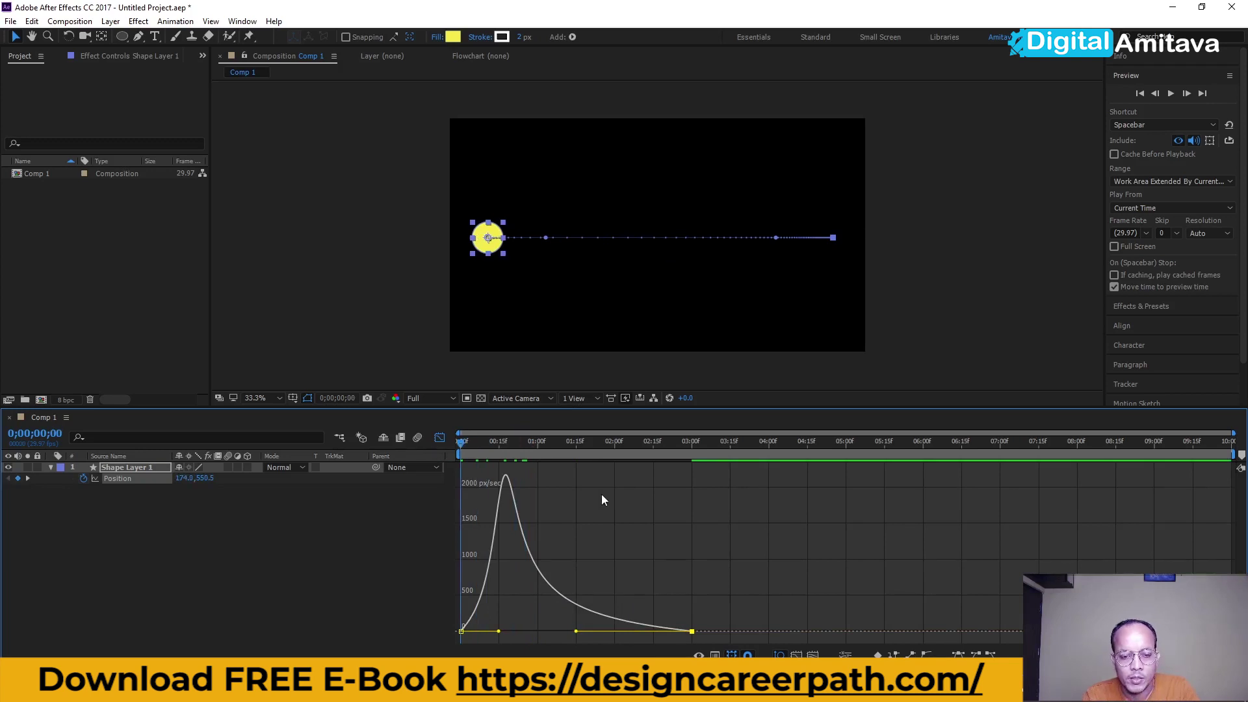
key(space)
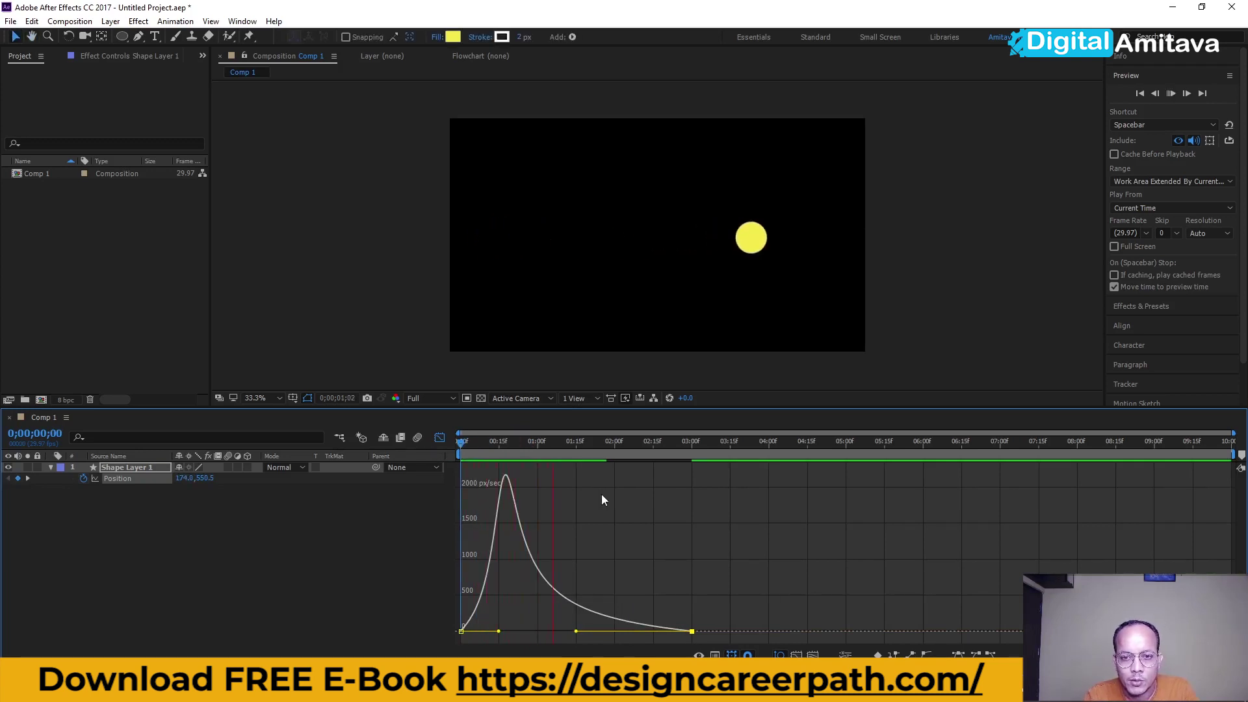
Stop the preview and undo the last speed-curve change to restore the fast start
key(space)
drag(625, 446, 507, 451)
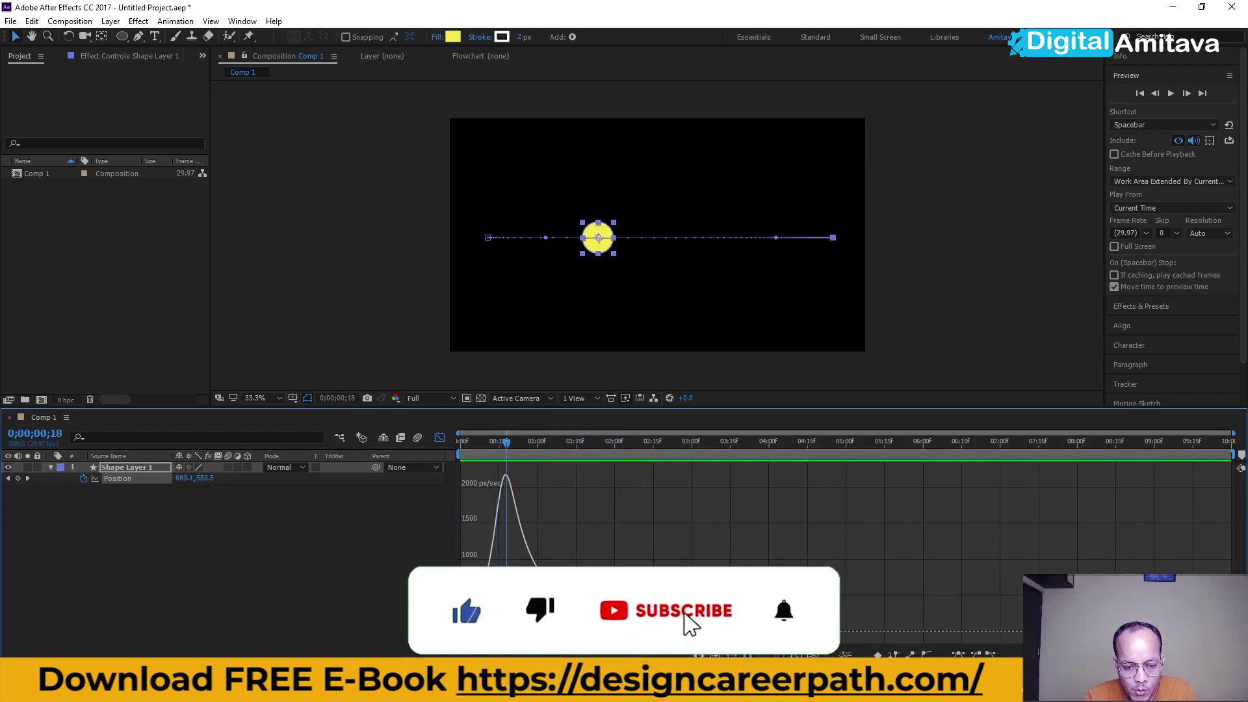
key(ctrl+z)
key(ctrl+z)
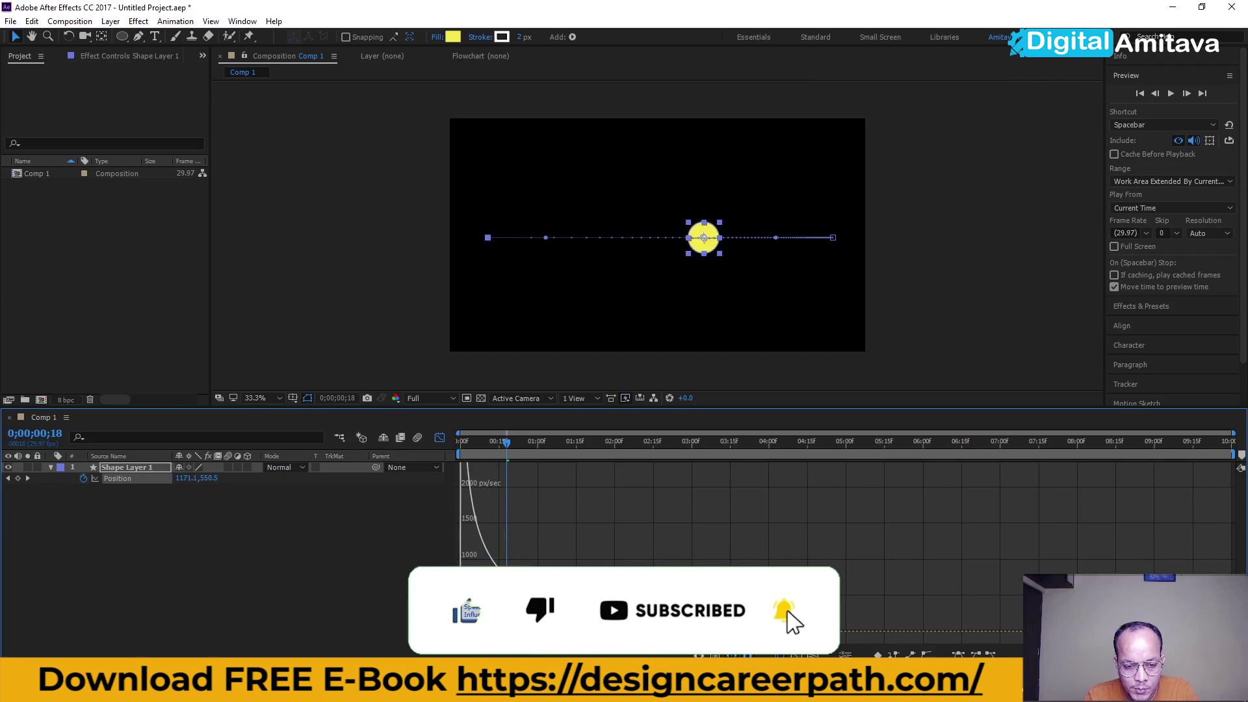
Preview the restored motion from the start twice, then hide the speed graph
drag(507, 444, 454, 443)
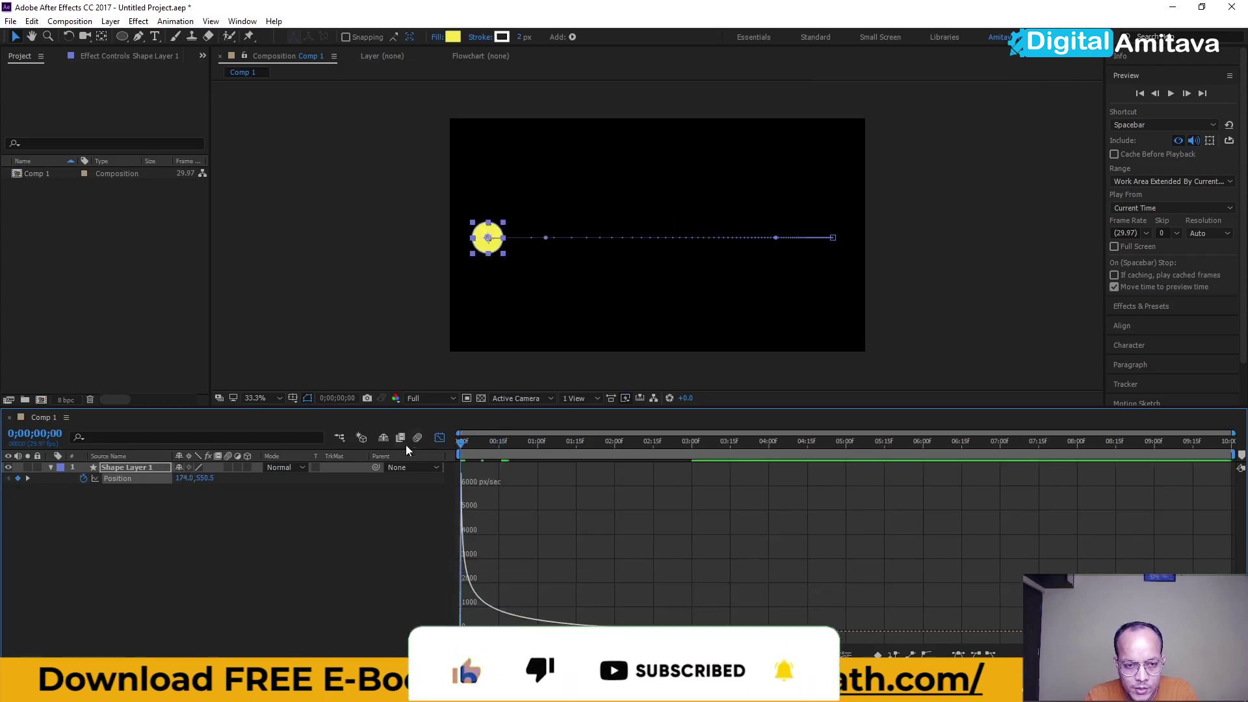
key(space)
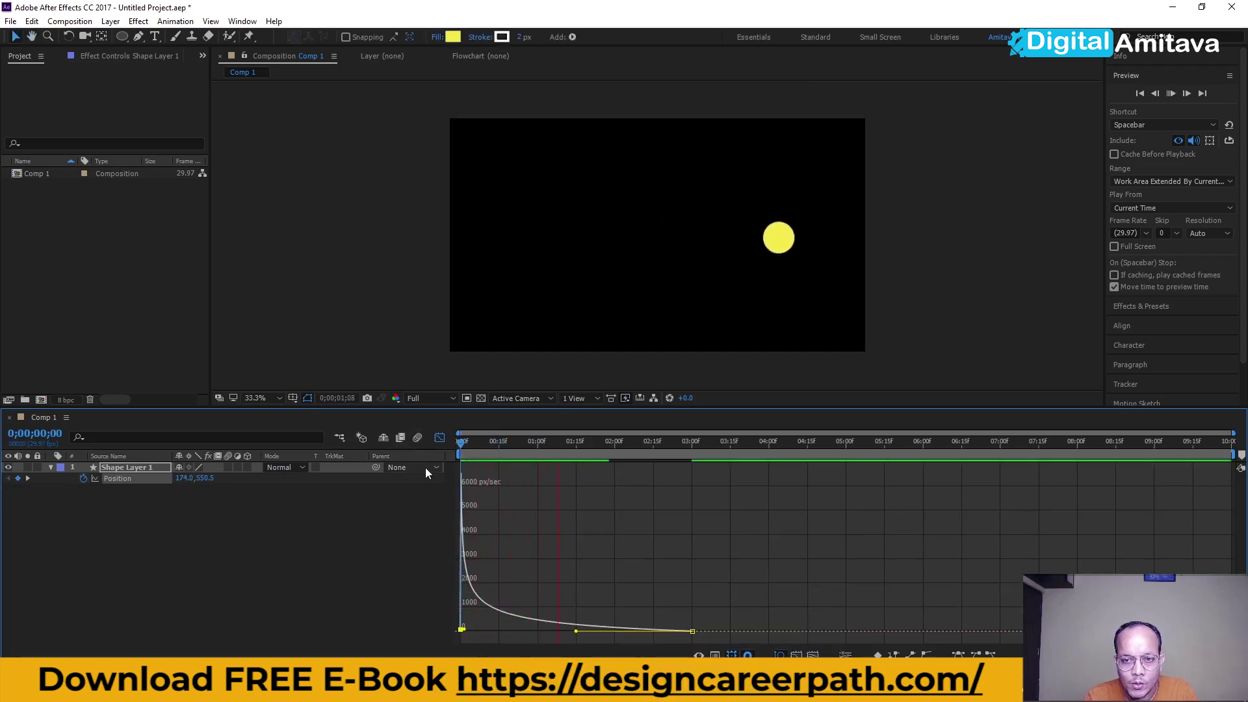
key(space)
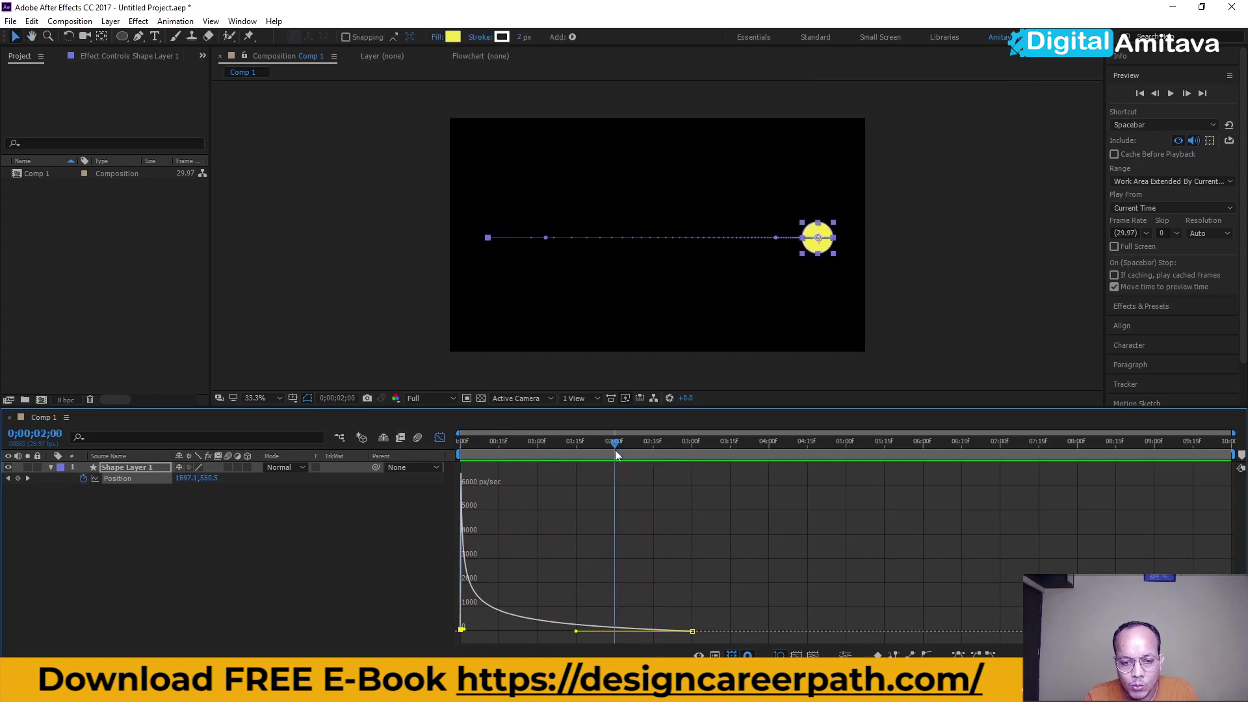
drag(551, 443, 379, 442)
key(space)
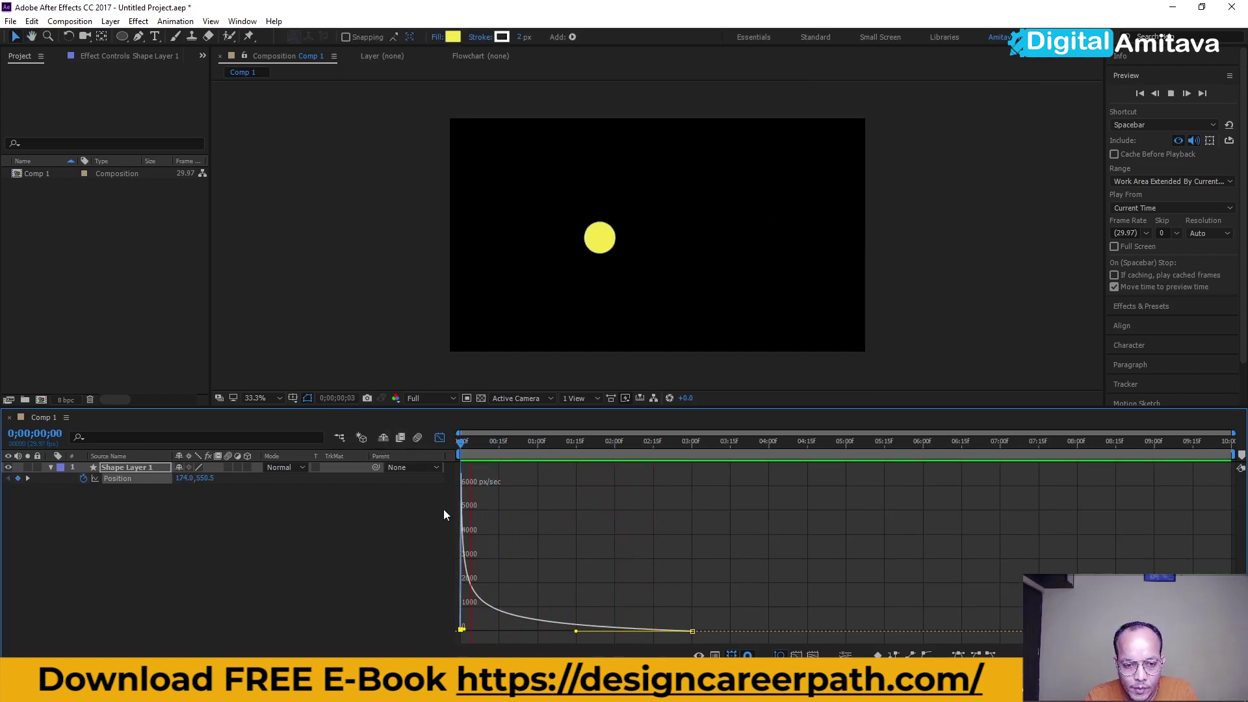
key(space)
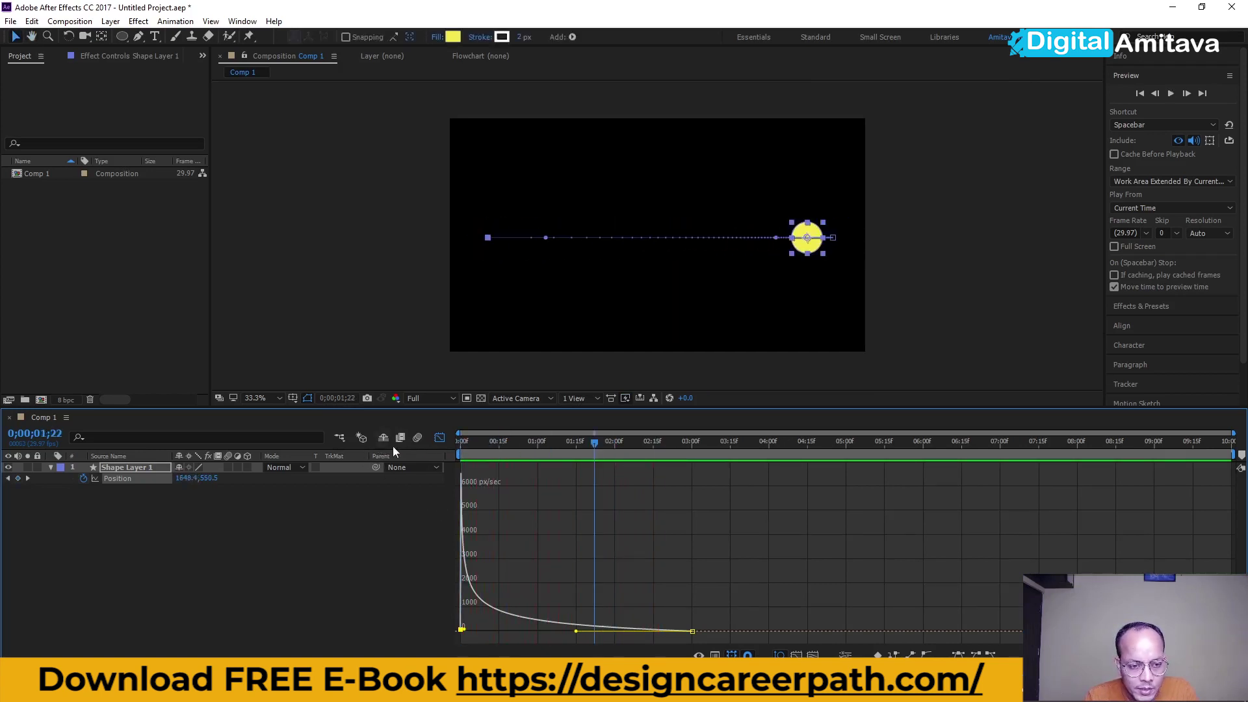
click(439, 438)
Enable motion blur on the circle's layer and reopen the position speed graph
click(227, 468)
drag(591, 445, 426, 457)
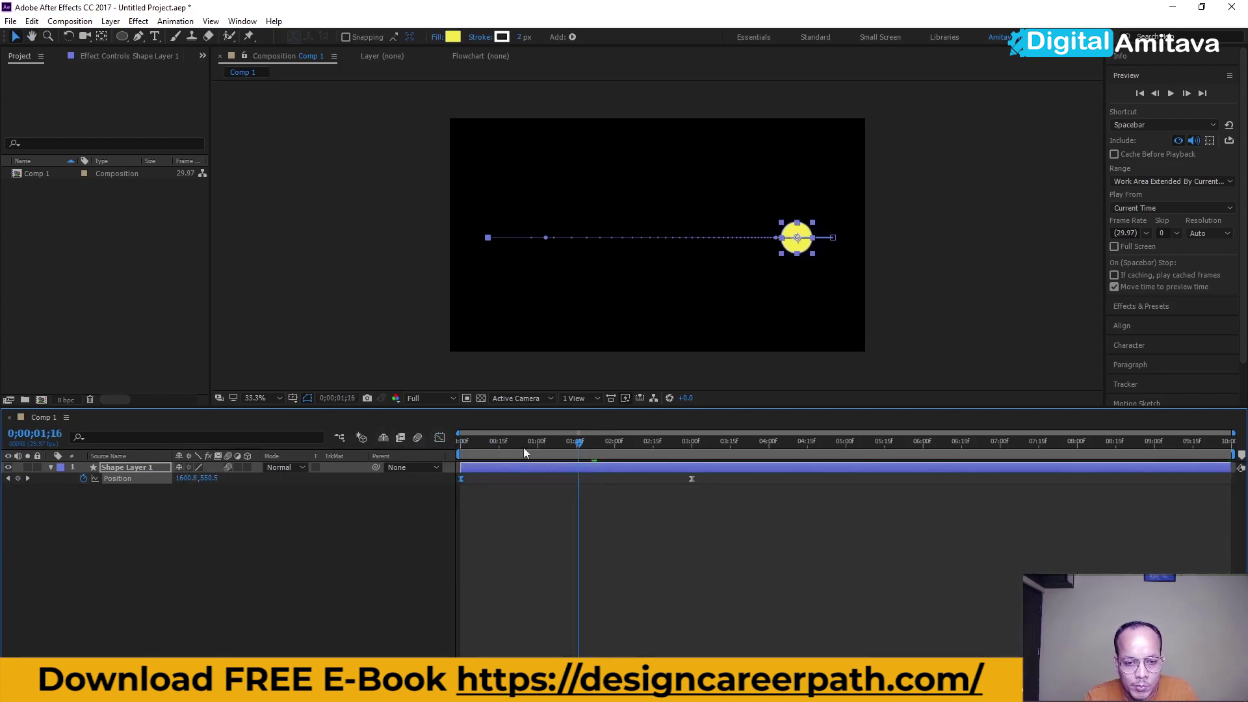
click(440, 437)
click(465, 442)
mouse_move(477, 442)
mouse_down()
mouse_move(606, 451)
mouse_move(510, 466)
mouse_up()
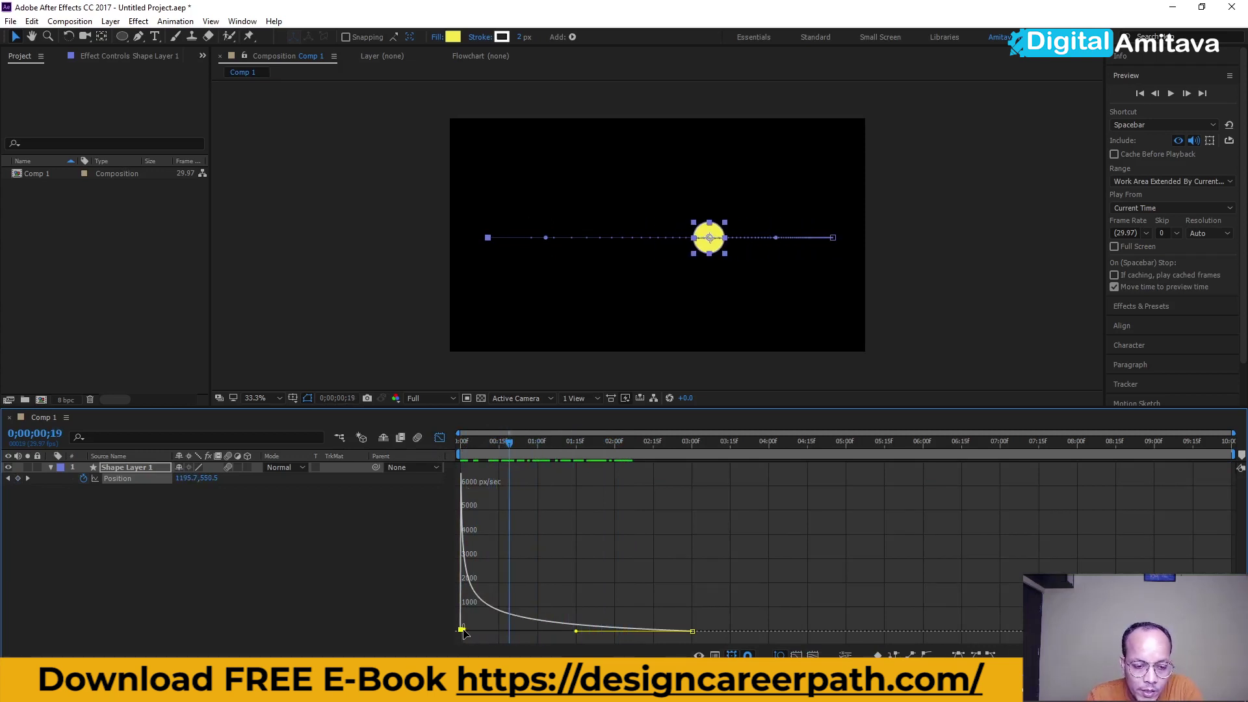
Drag both keyframes' influence handles so speed peaks near 7000 px/sec at 3 seconds
drag(463, 631, 557, 629)
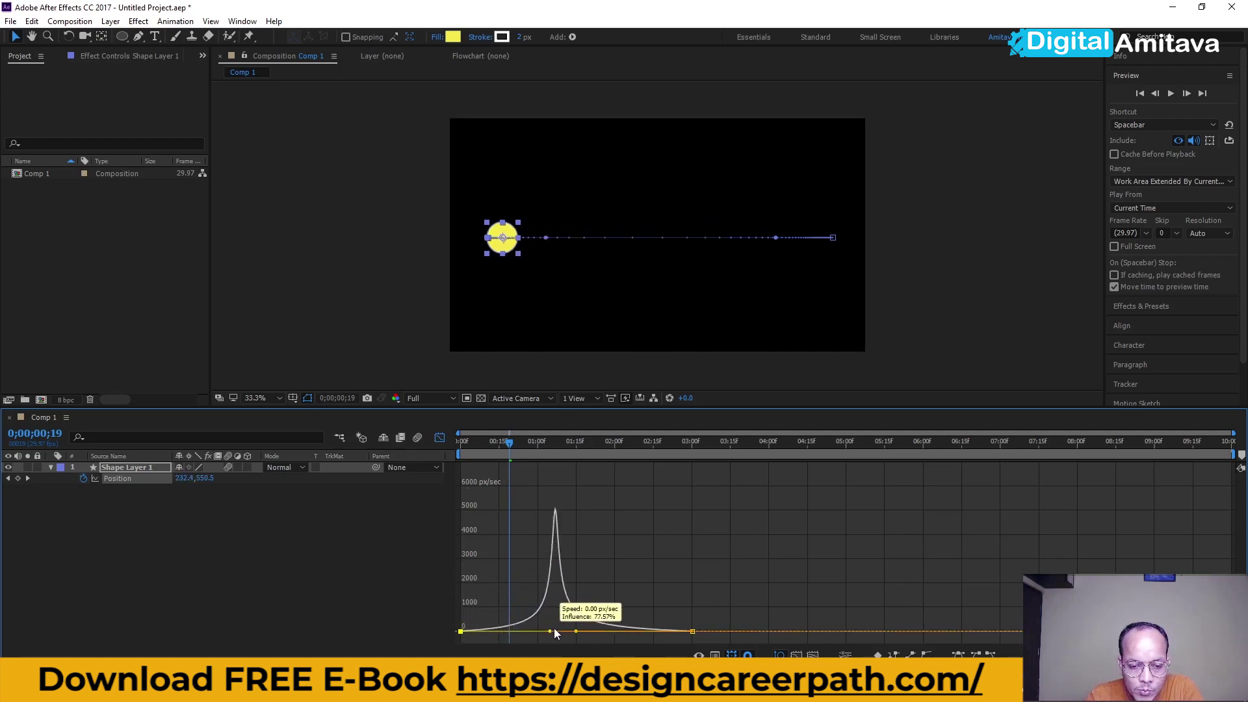
mouse_move(556, 629)
mouse_down()
mouse_move(645, 585)
mouse_move(661, 478)
mouse_up()
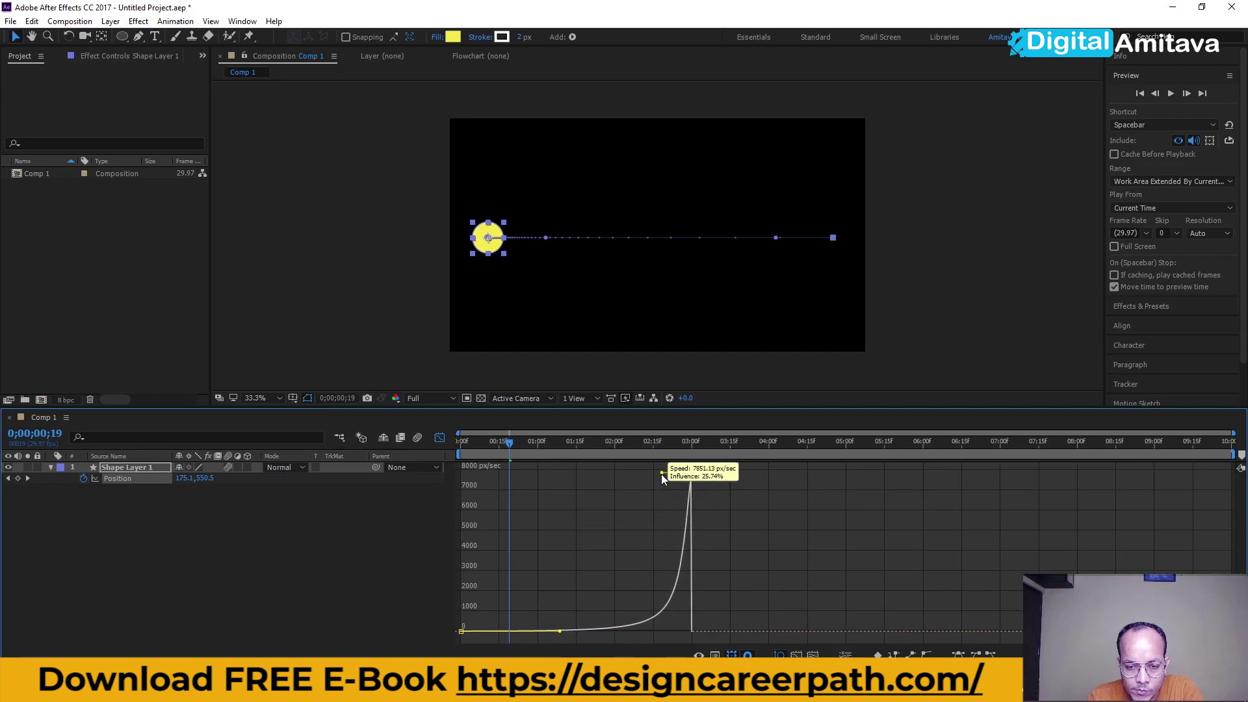
drag(661, 474, 663, 486)
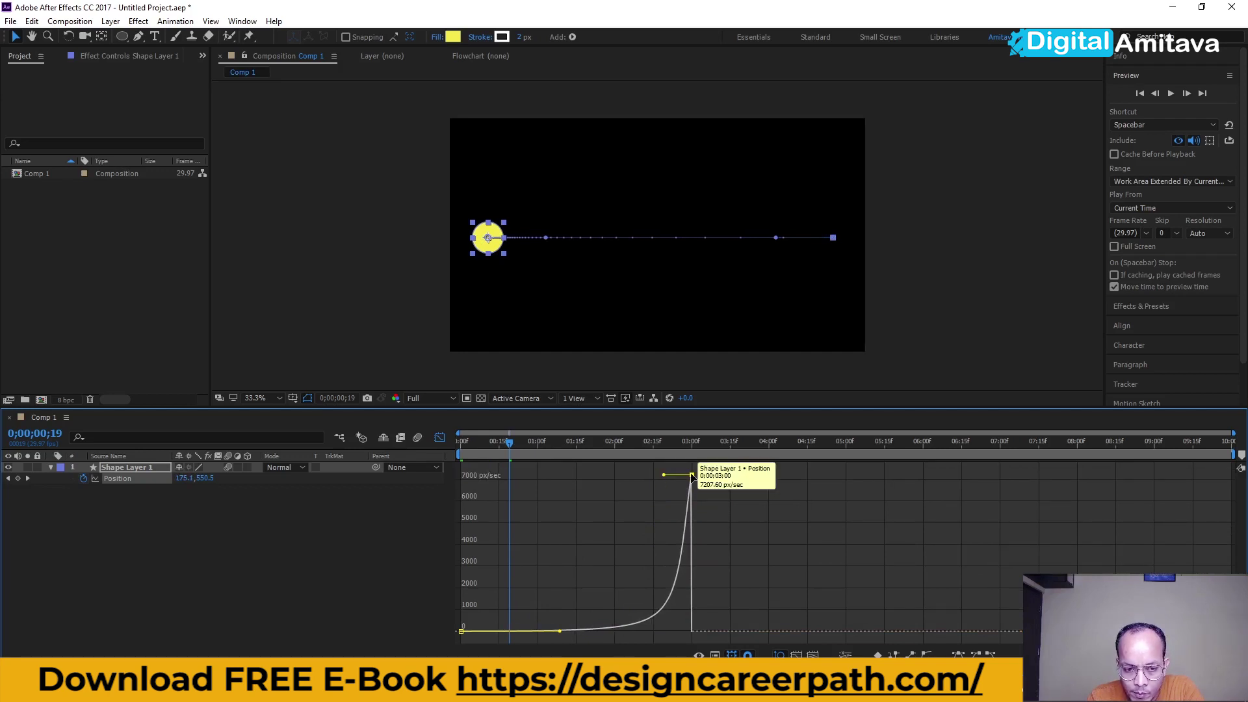
drag(561, 632, 525, 630)
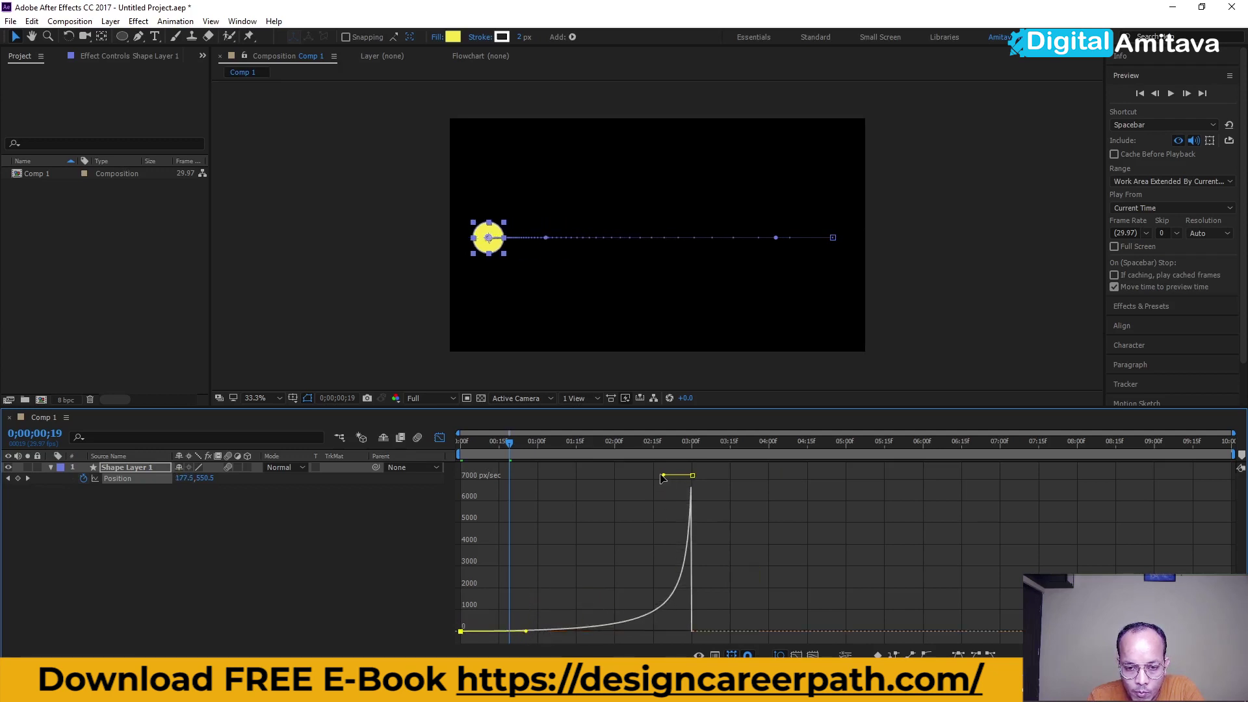
mouse_move(665, 478)
mouse_down()
mouse_move(667, 499)
mouse_move(666, 477)
mouse_up()
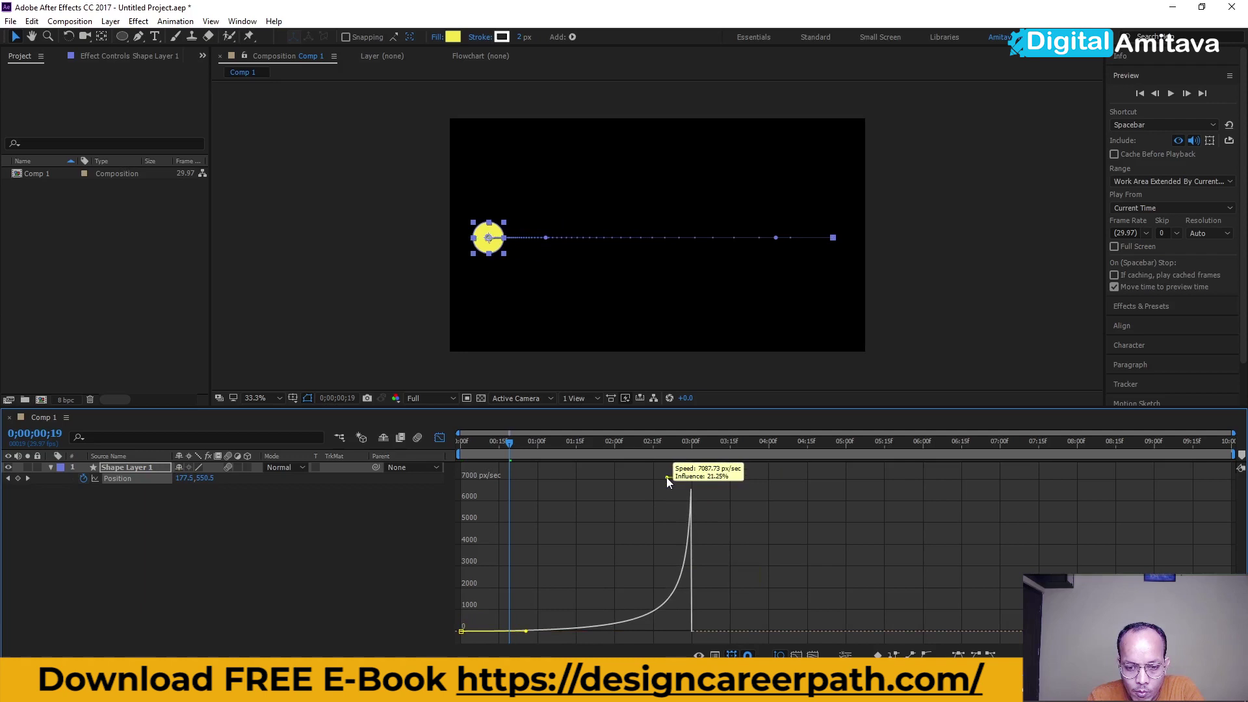
Preview the reshaped motion, check it at 0;00;02;20, and lengthen the first keyframe's ease
drag(508, 444, 422, 438)
key(space)
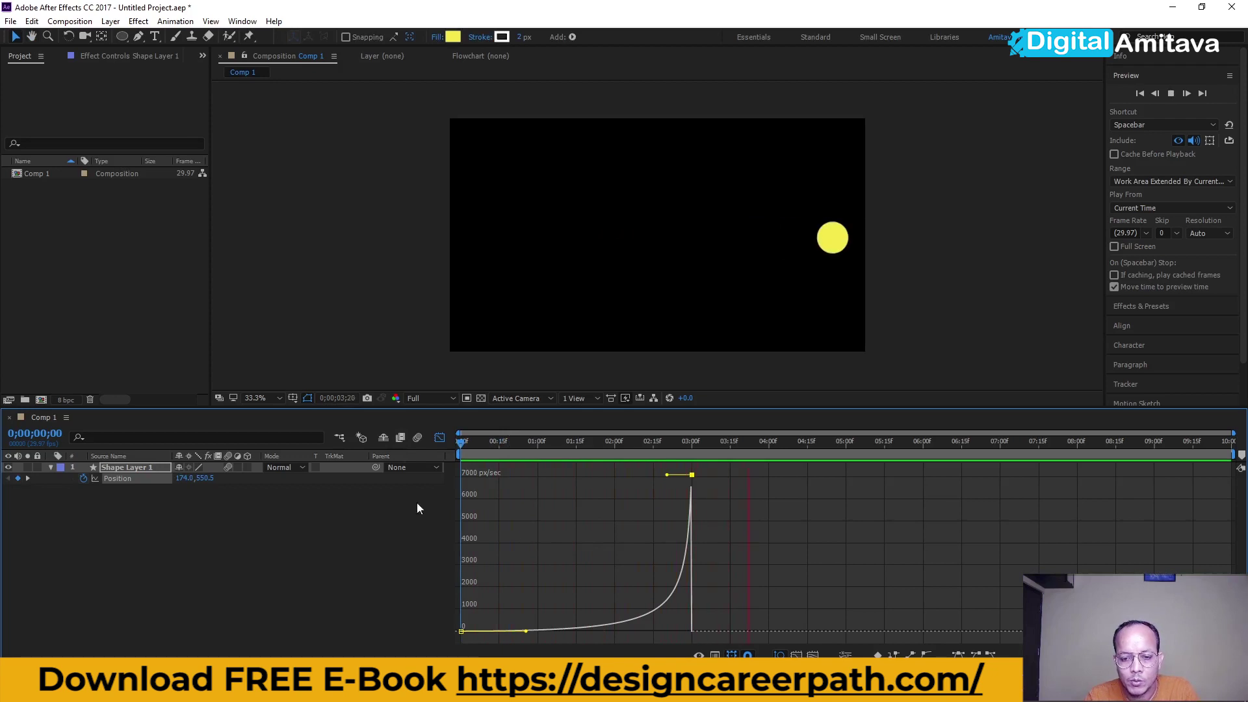
click(680, 448)
drag(682, 463, 666, 442)
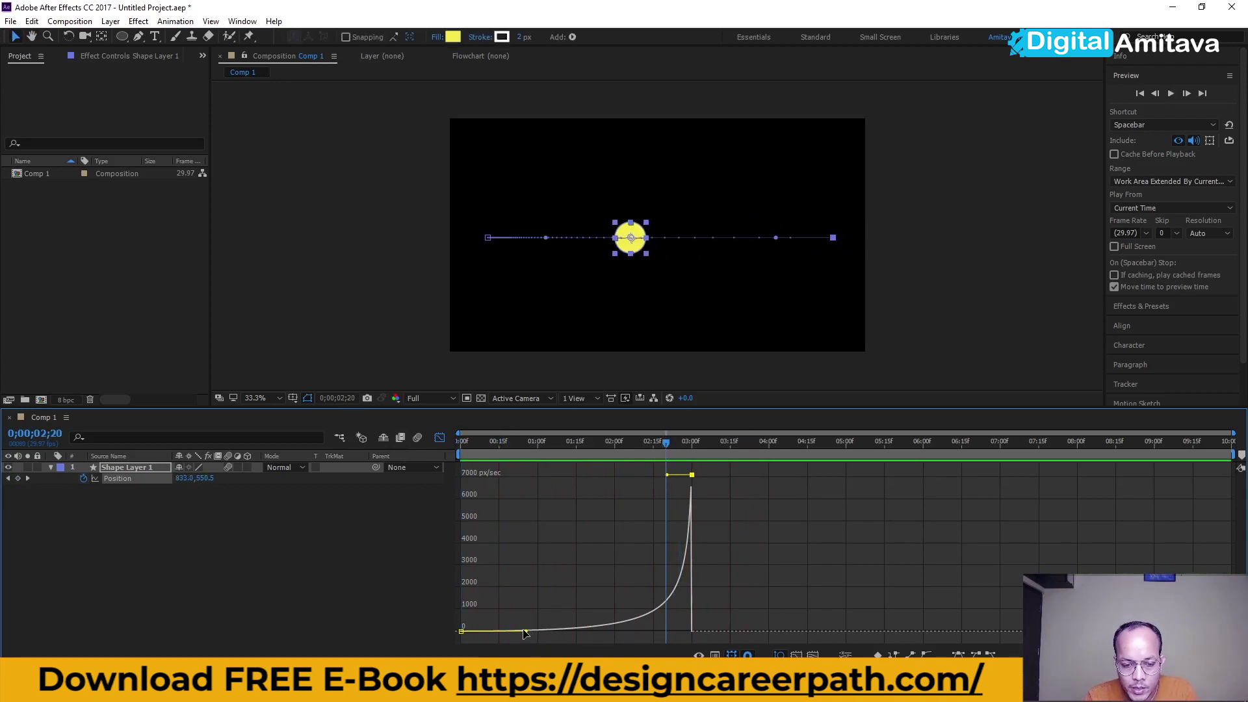
drag(525, 632, 528, 630)
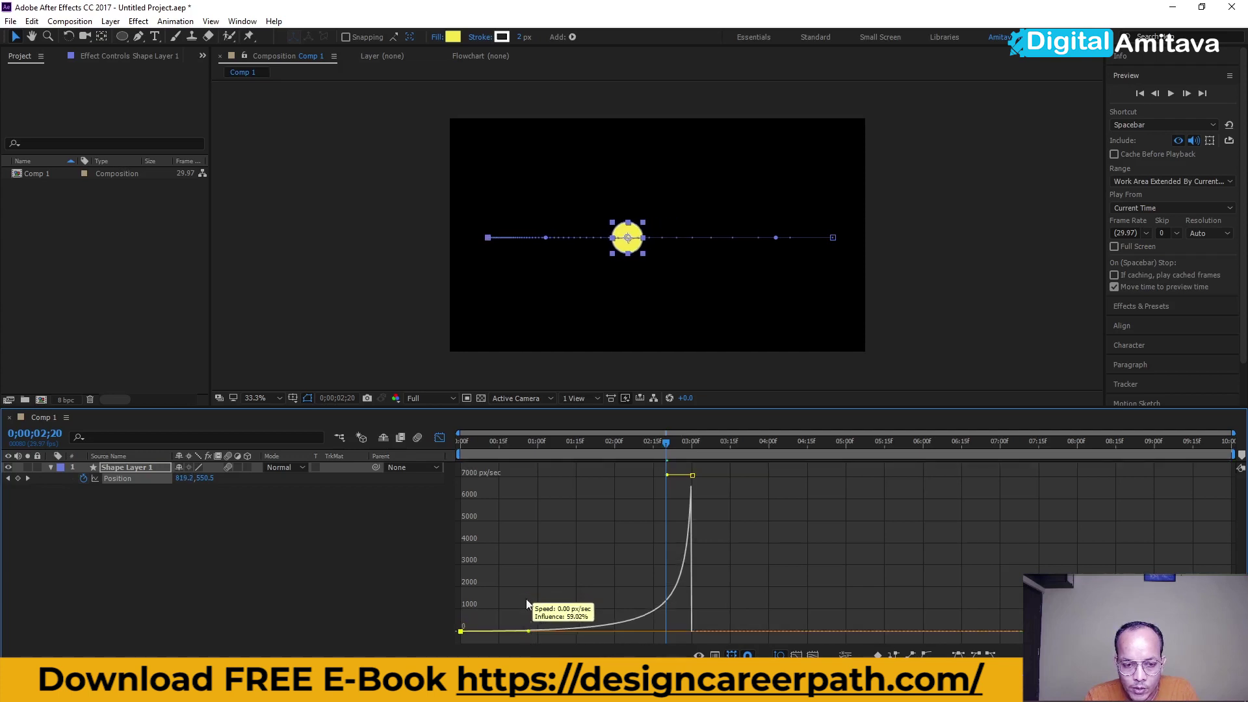
click(440, 437)
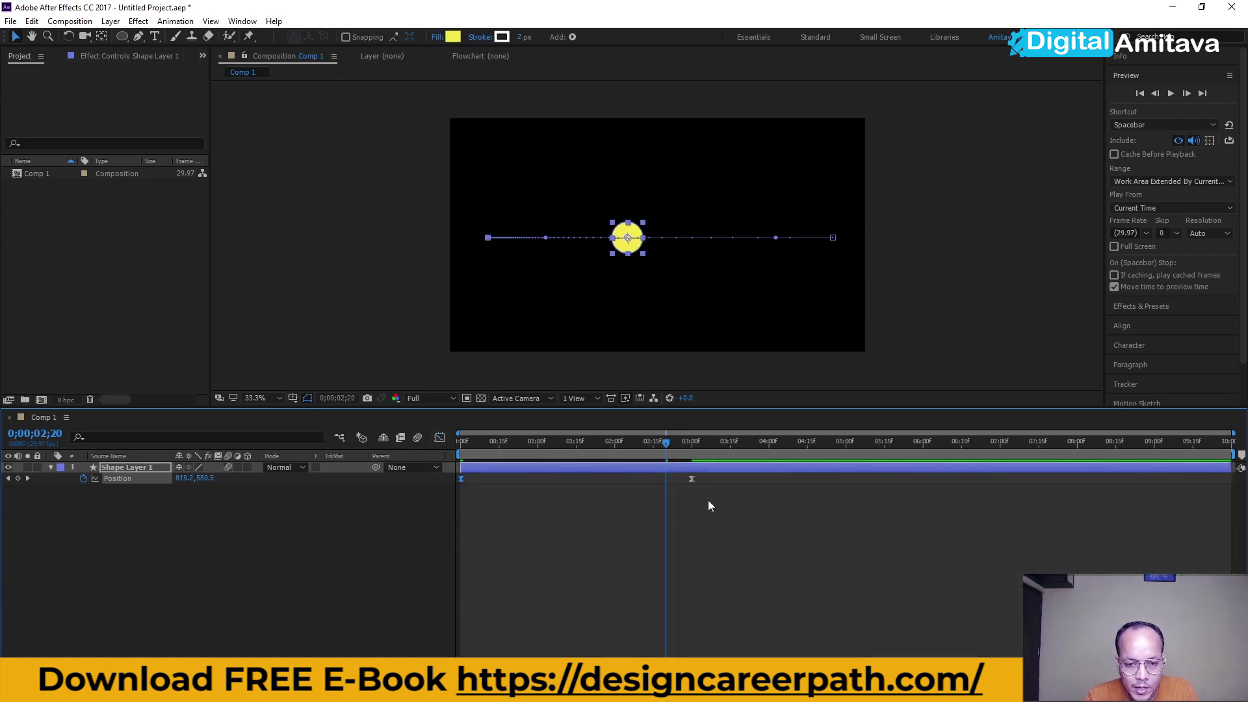
Apply Easy Ease to the first Position keyframe
drag(708, 500, 459, 471)
right_click(461, 479)
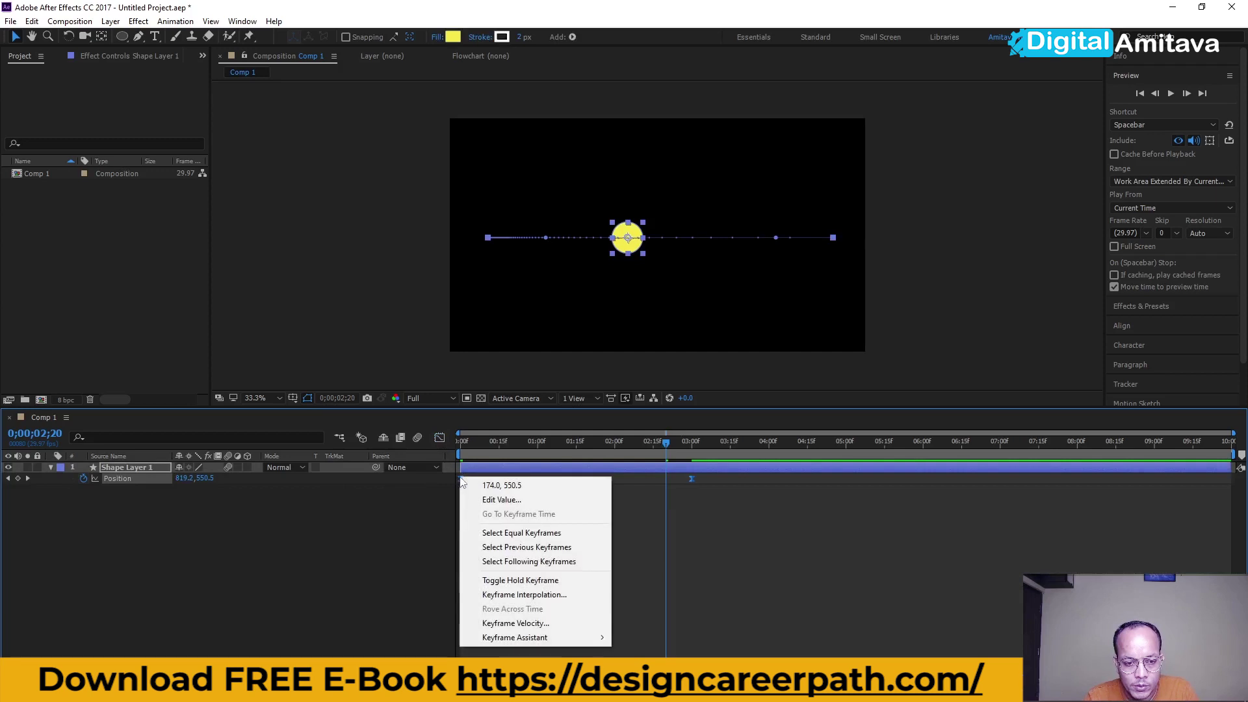
mouse_move(515, 637)
click(656, 552)
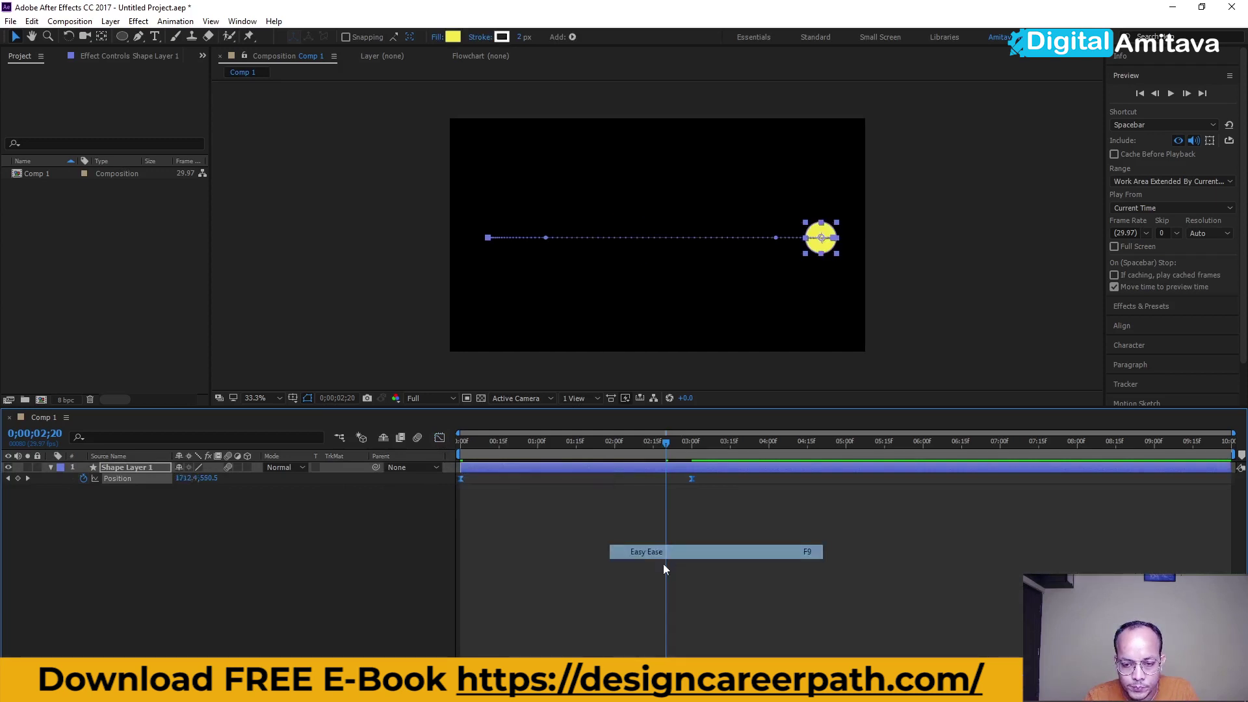
Select both Position keyframes and check the composition settings without changing them
drag(715, 501, 459, 476)
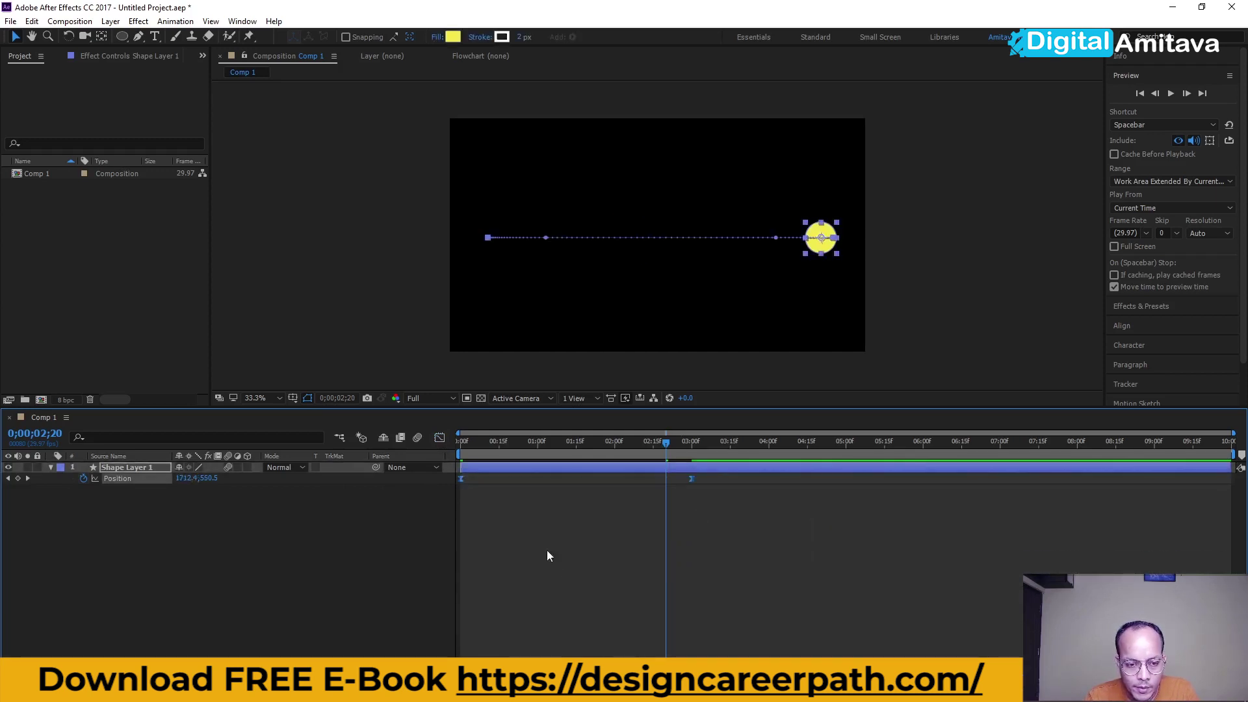
key(ctrl+k)
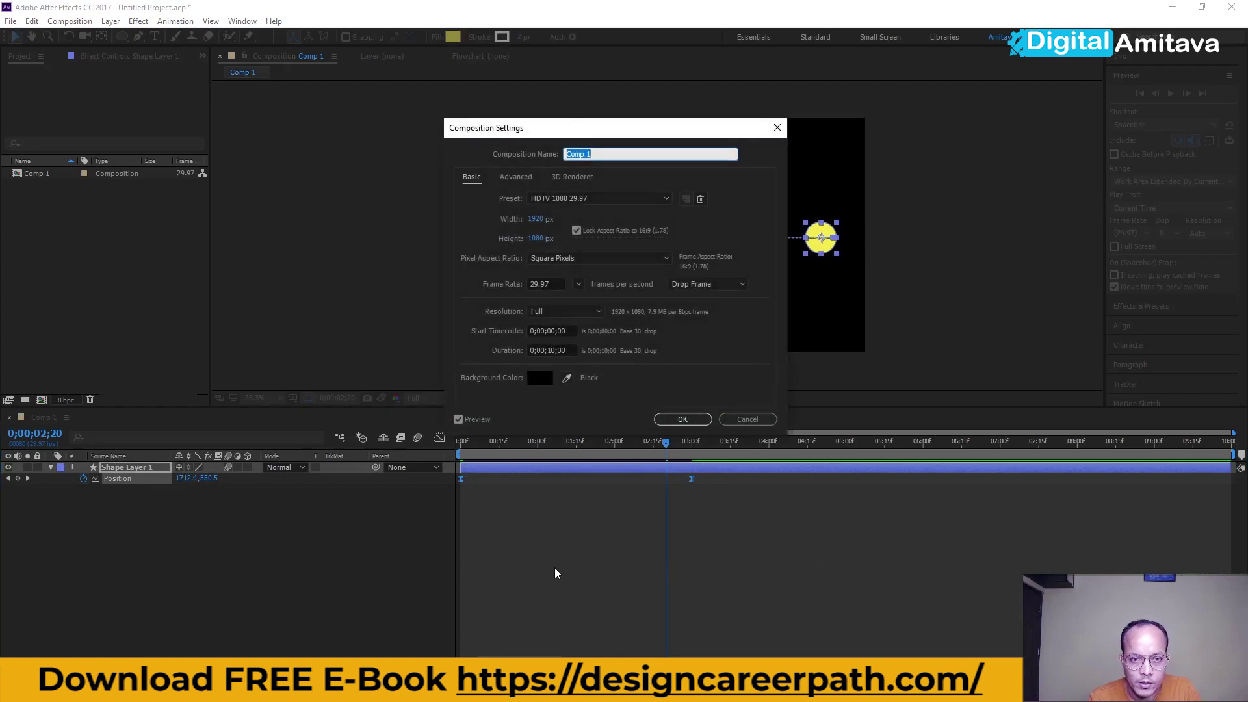
click(757, 420)
Clear the old Position keyframes and re-key the circle to reach the right edge (1821 px) at 3 seconds
drag(717, 493, 675, 479)
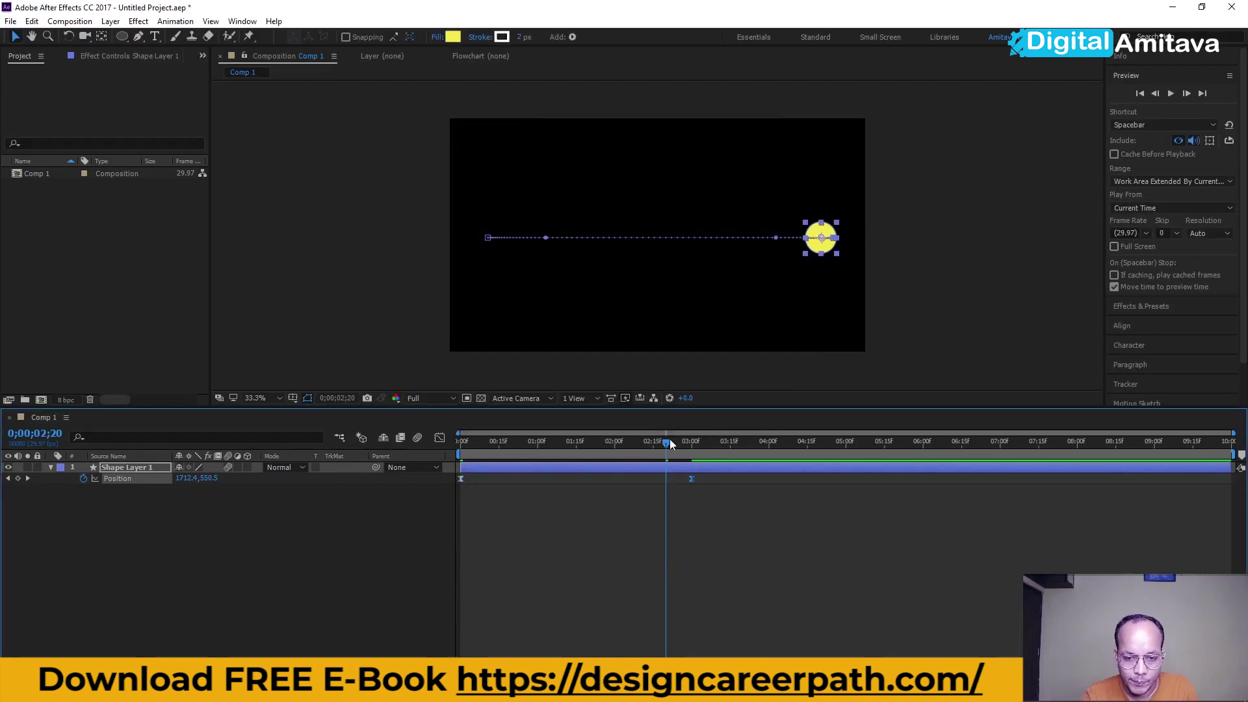
key(Home)
click(678, 525)
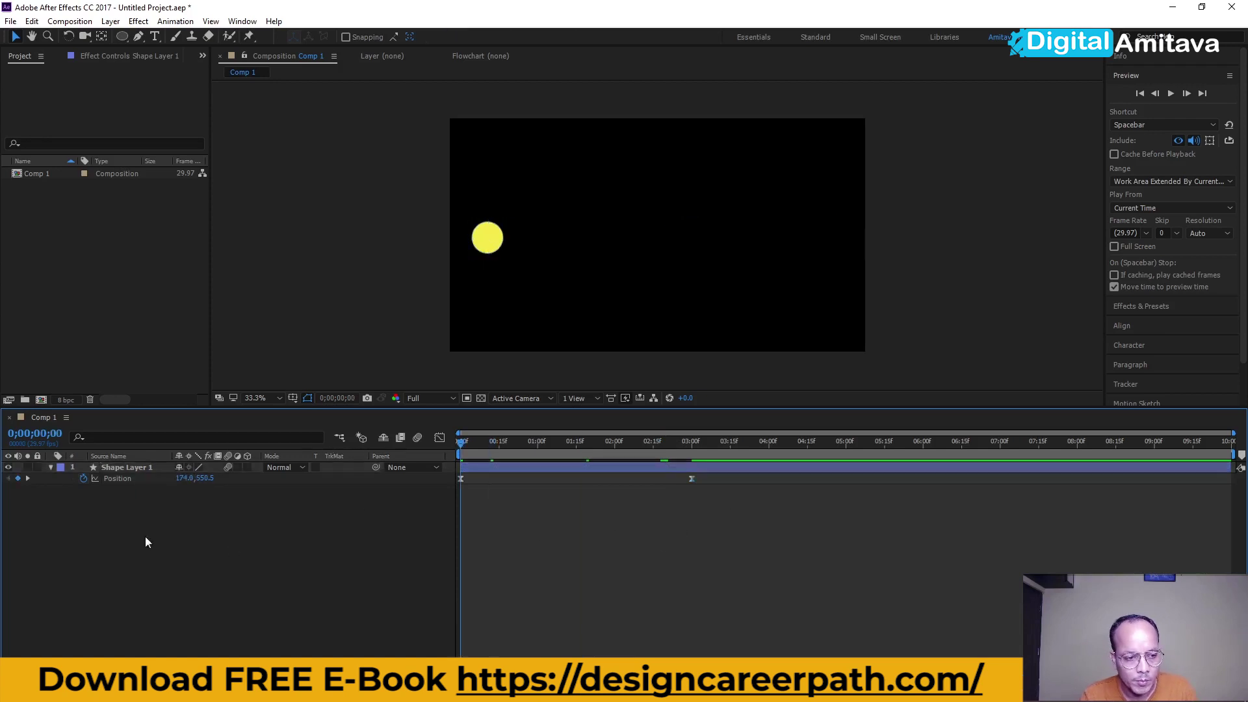
click(83, 478)
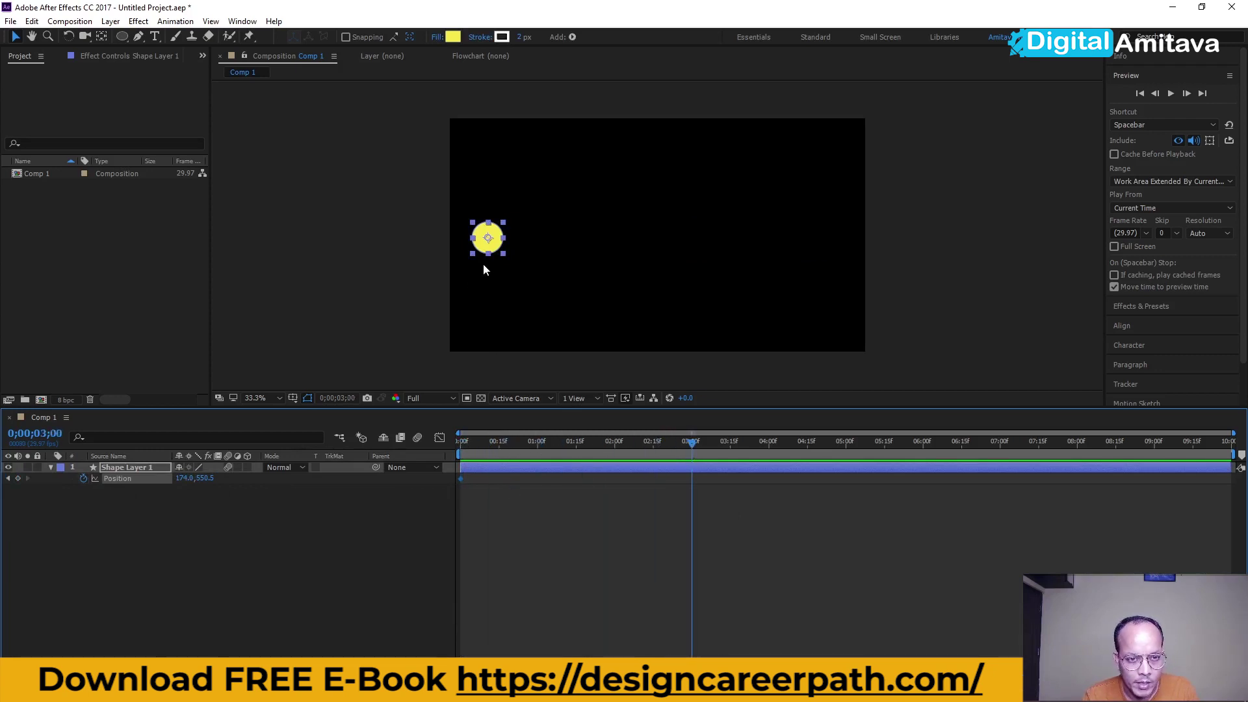
drag(487, 252, 858, 252)
click(439, 437)
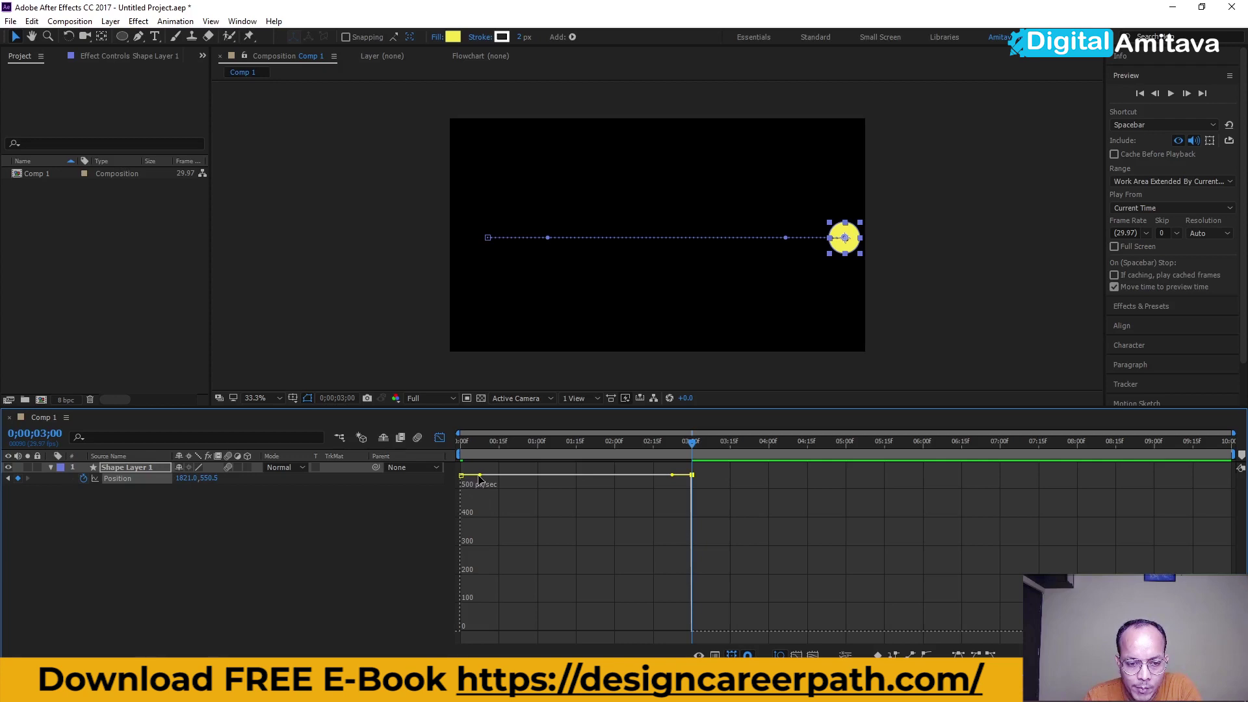
Bend the speed curve, lower the end speed to about 400 px/sec, and lengthen the first keyframe's ease
drag(479, 479, 501, 633)
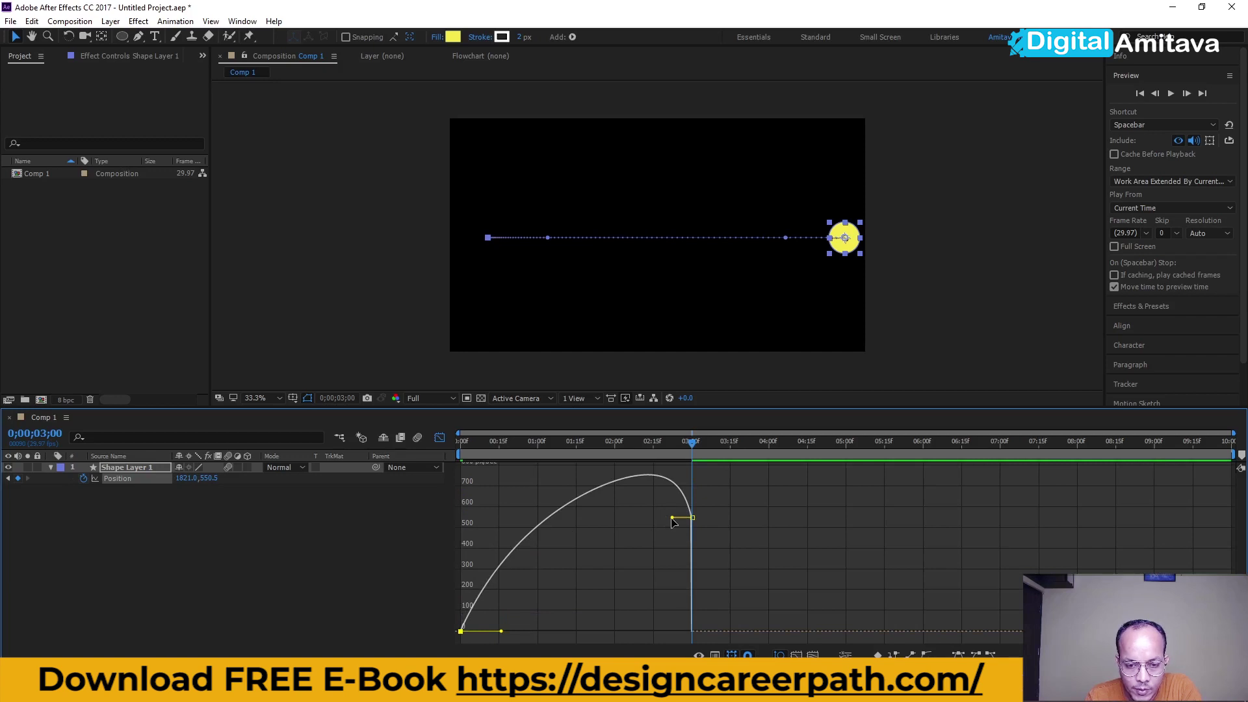
drag(672, 518, 678, 477)
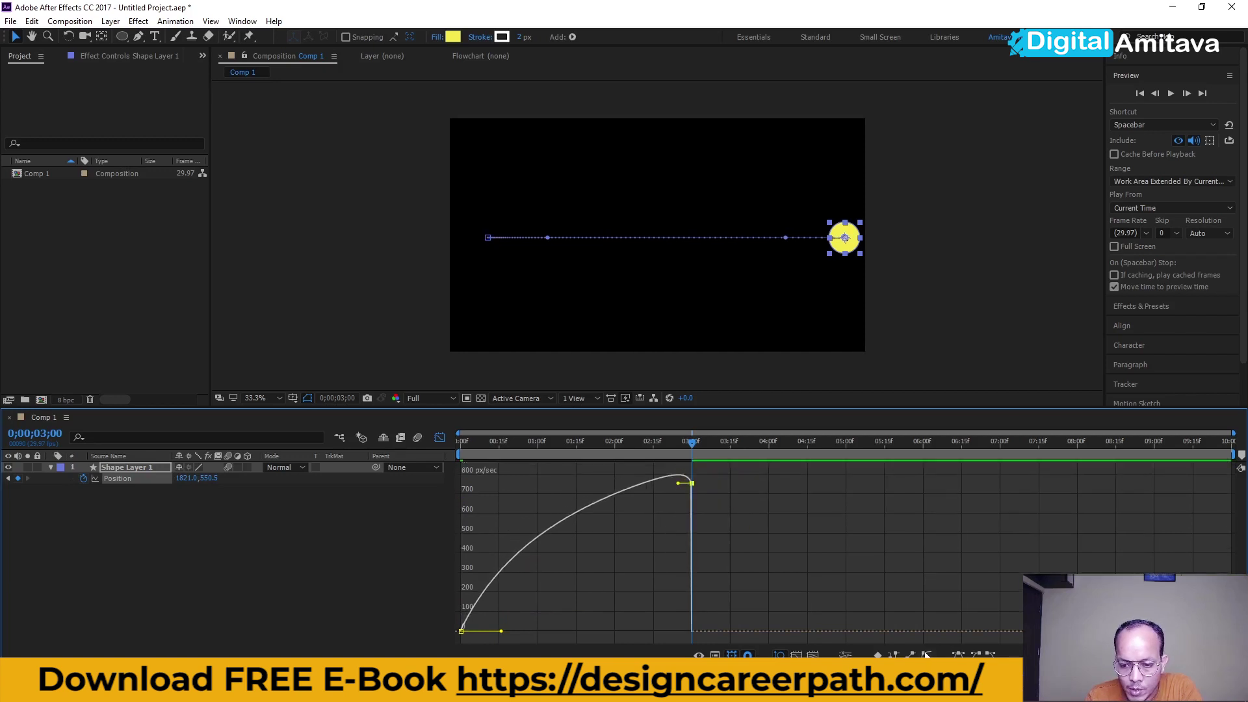
key(ctrl+z)
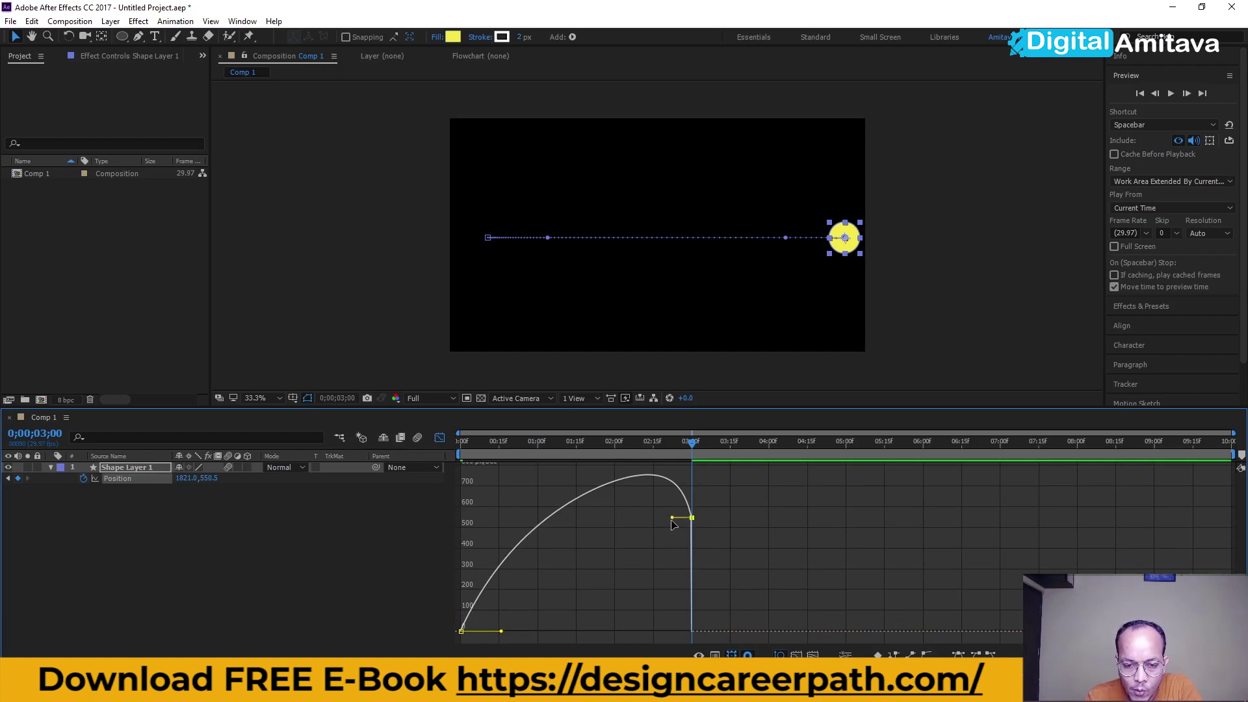
drag(673, 519, 680, 543)
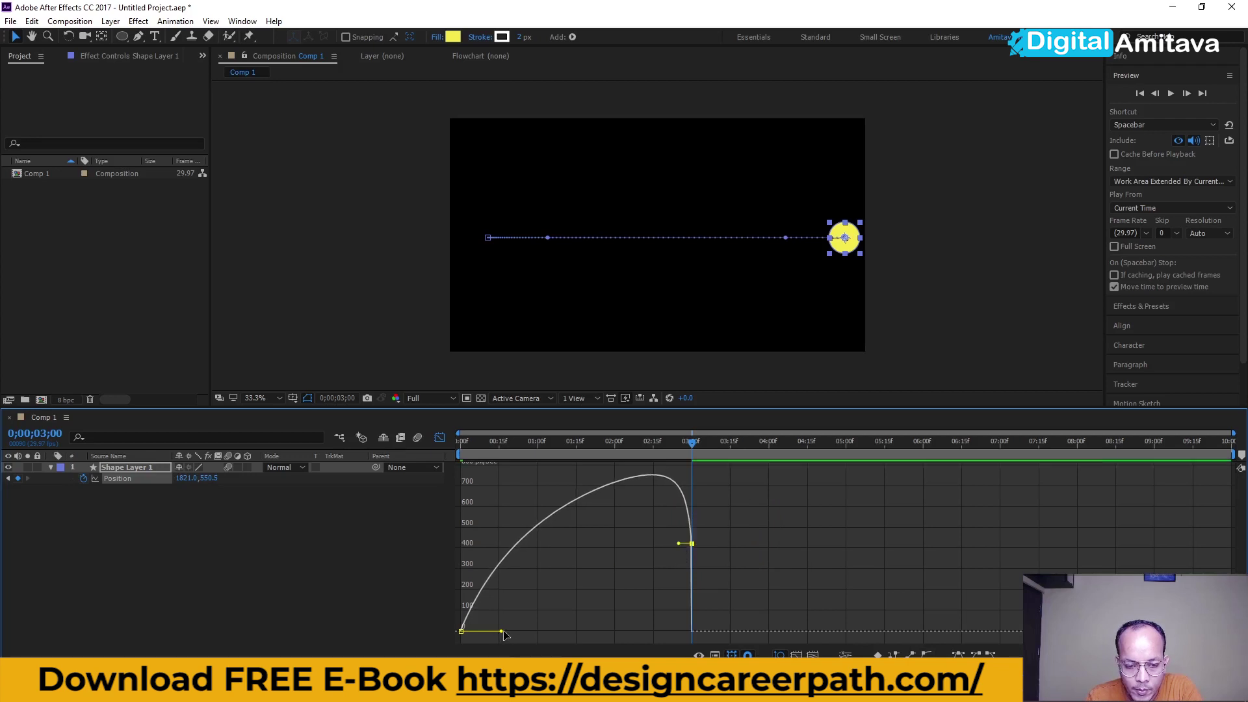
drag(502, 632, 596, 629)
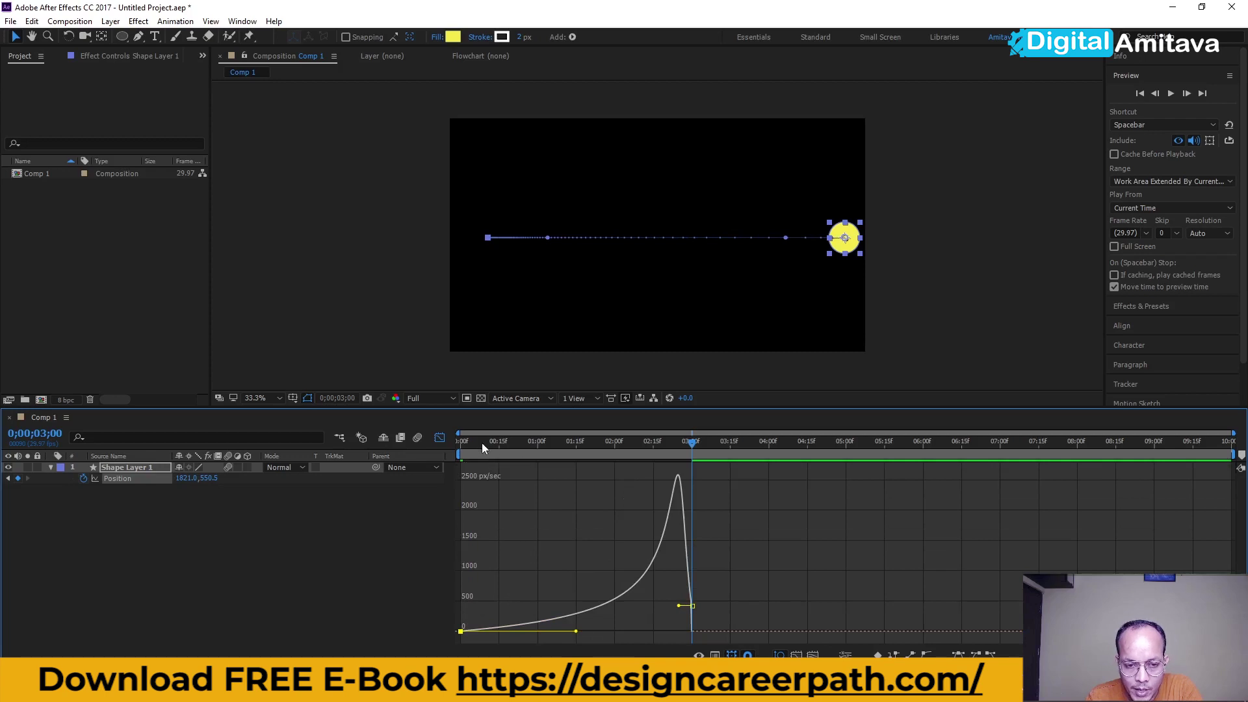
Preview the animation from the start and scrub back and forth through the circle's motion
drag(480, 443, 395, 439)
key(space)
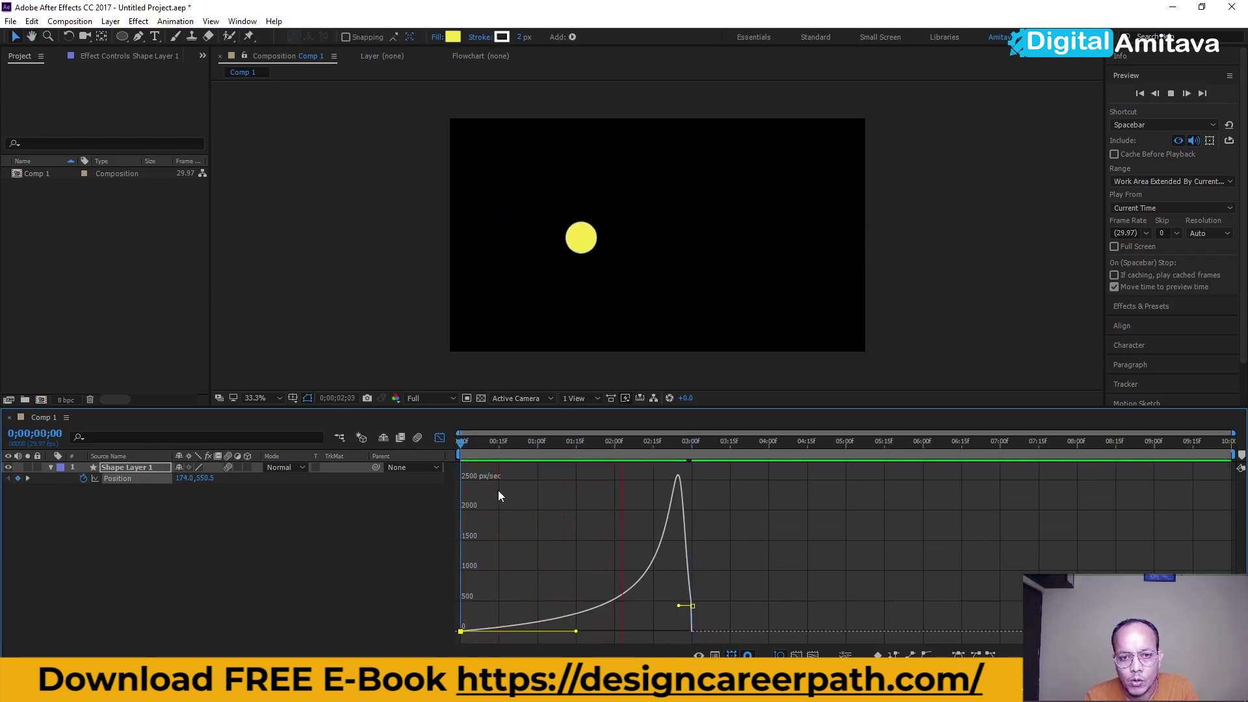
key(space)
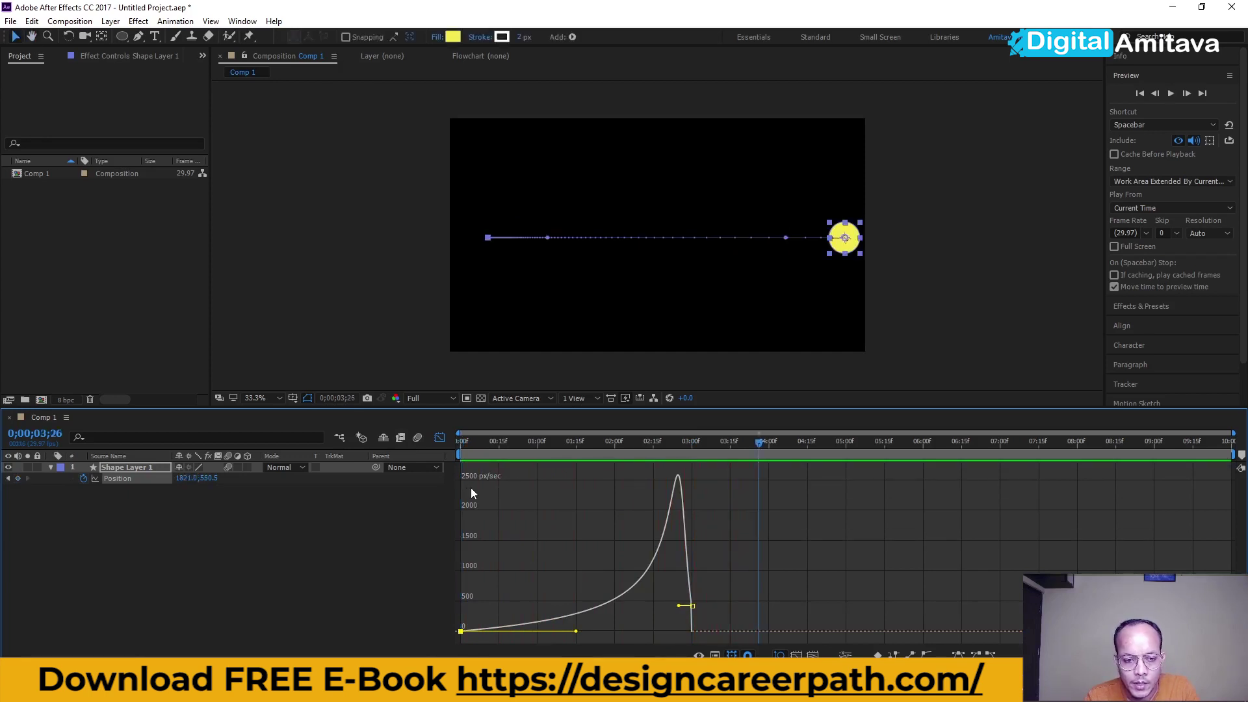
click(529, 442)
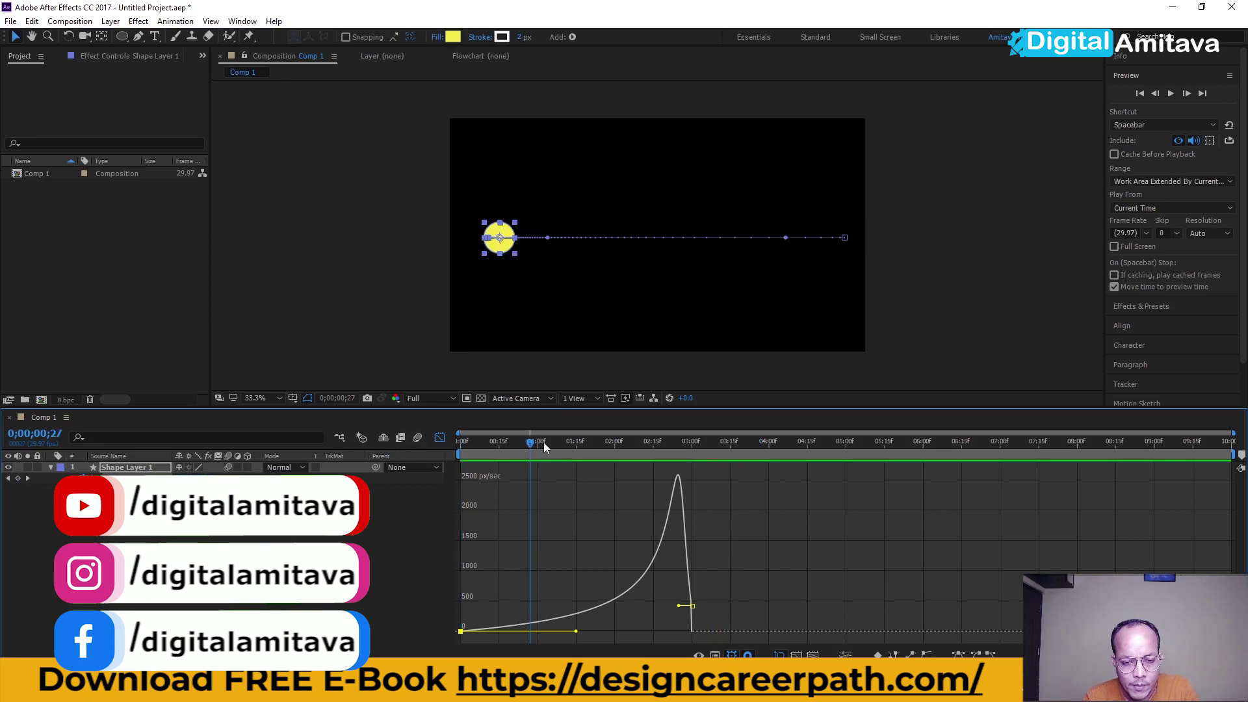
mouse_move(531, 444)
mouse_down()
mouse_move(660, 448)
mouse_move(642, 448)
mouse_up()
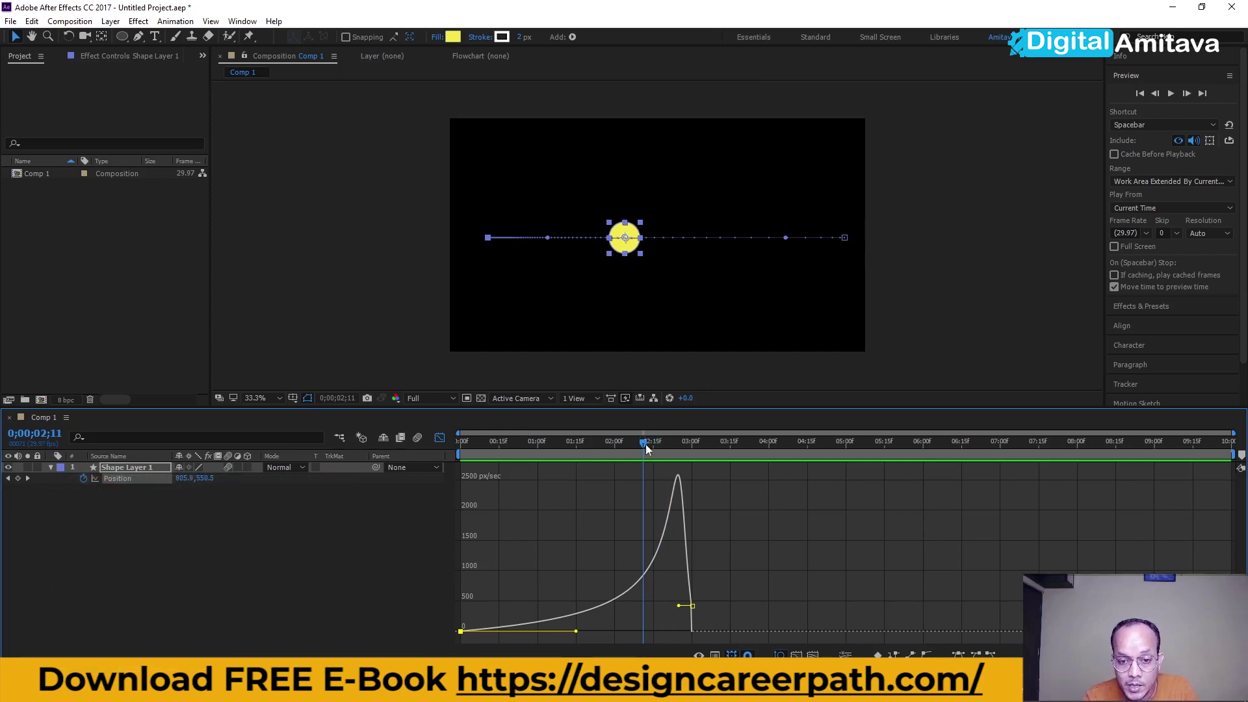
drag(641, 446, 540, 455)
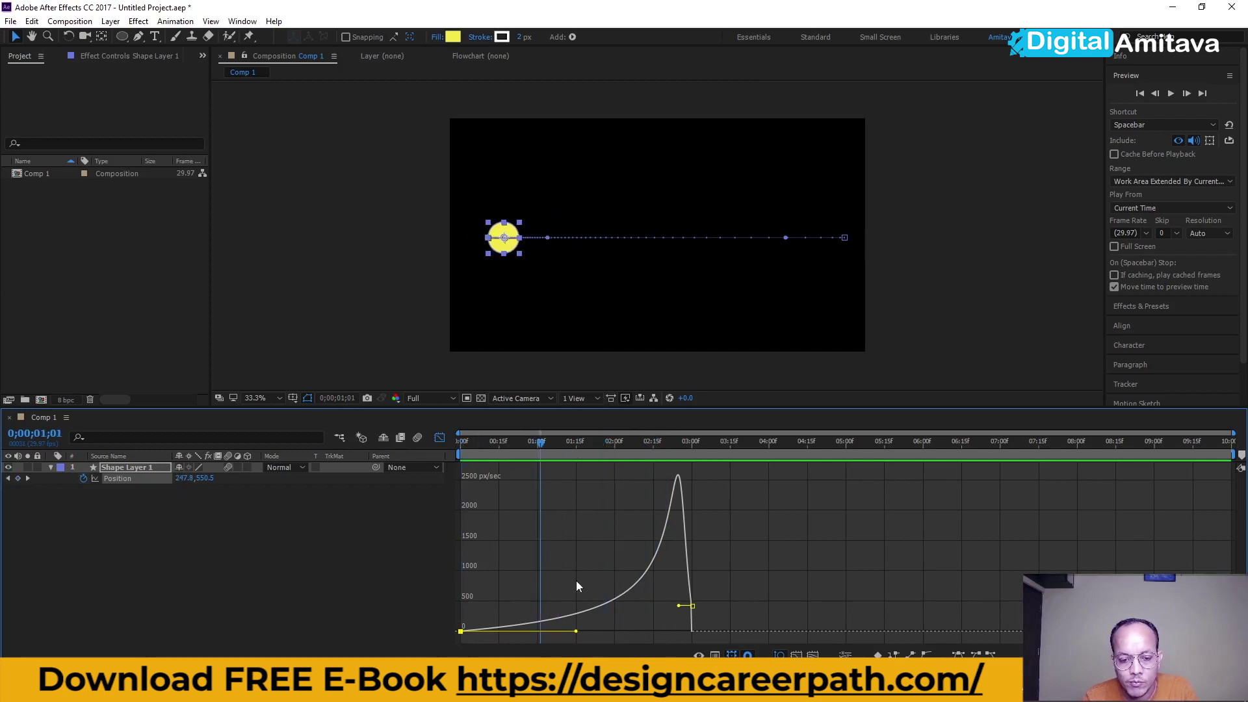
Raise the end speed to about 500 px/sec and adjust the ease into the end keyframe
click(575, 616)
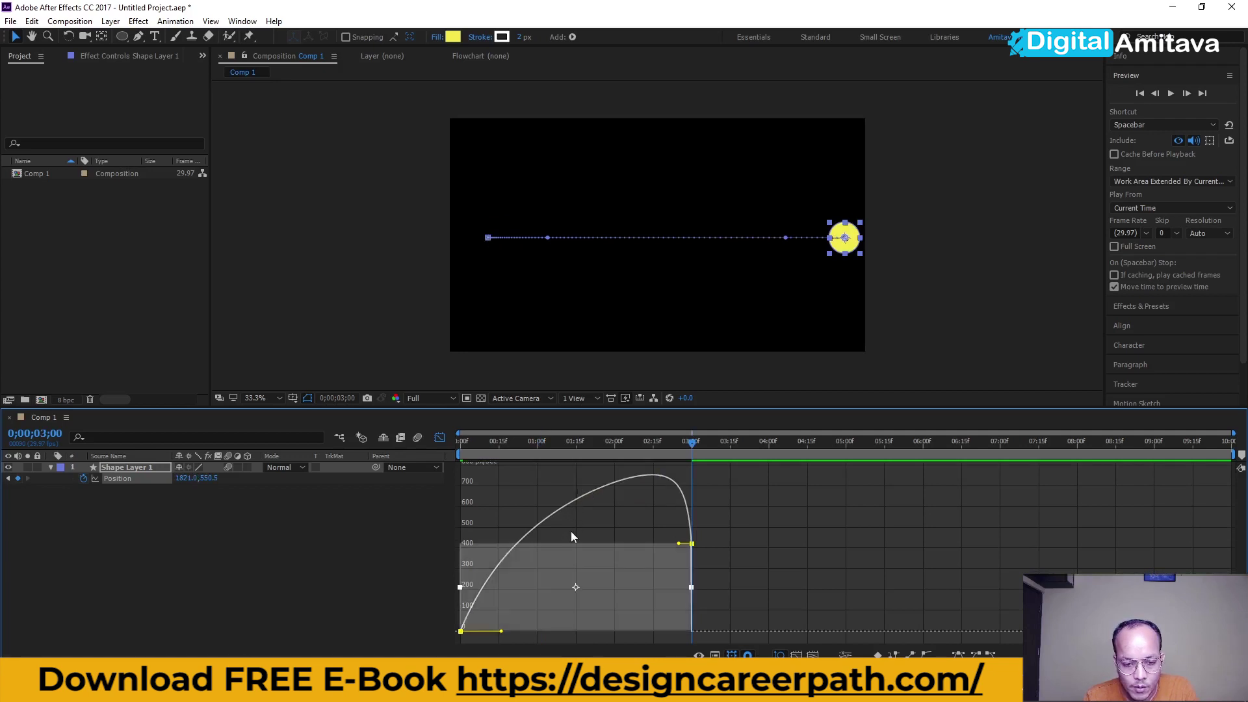
click(571, 536)
mouse_move(673, 520)
mouse_down()
mouse_move(692, 456)
mouse_move(690, 486)
mouse_up()
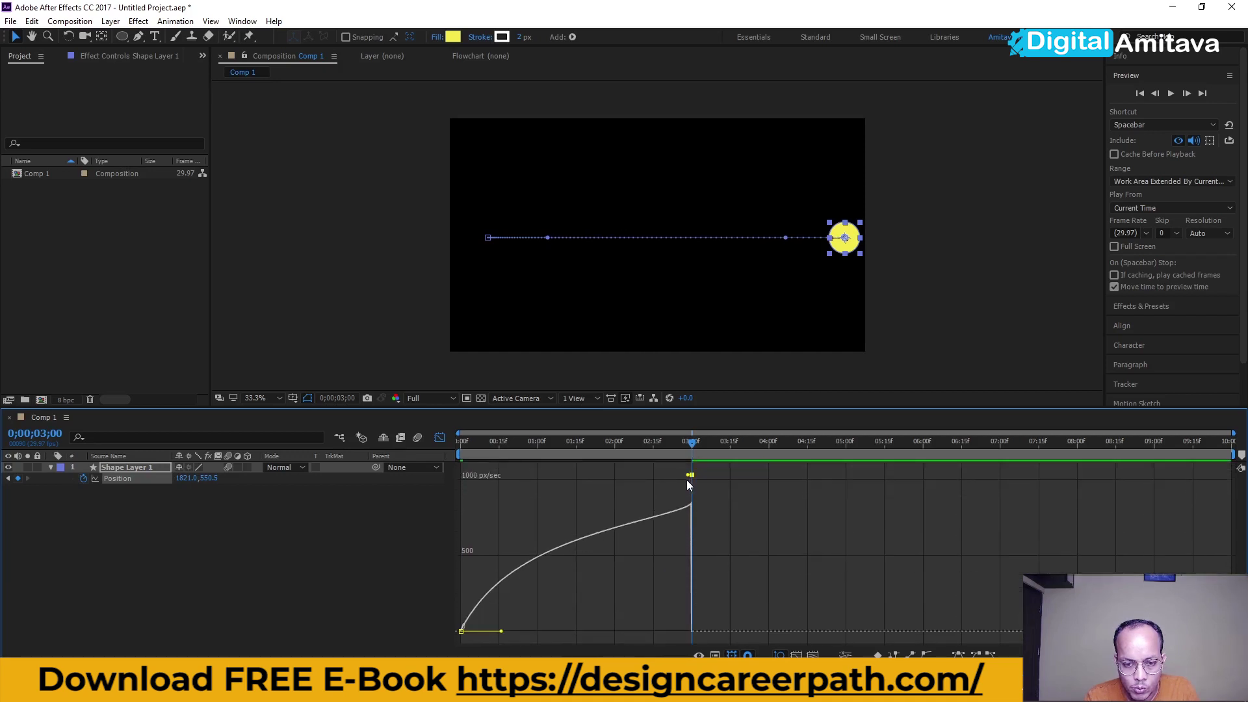
Select both keyframes and stretch the animation so the second keyframe sits at 04:15
click(691, 477)
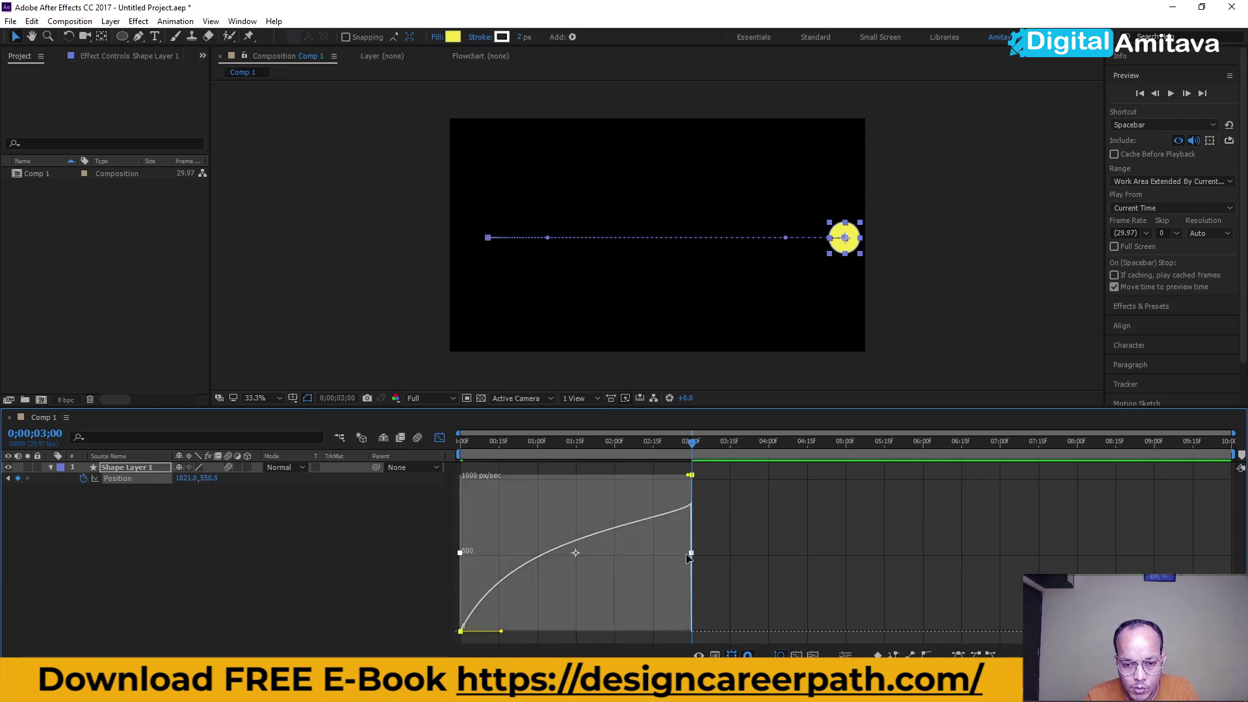
drag(693, 553, 806, 553)
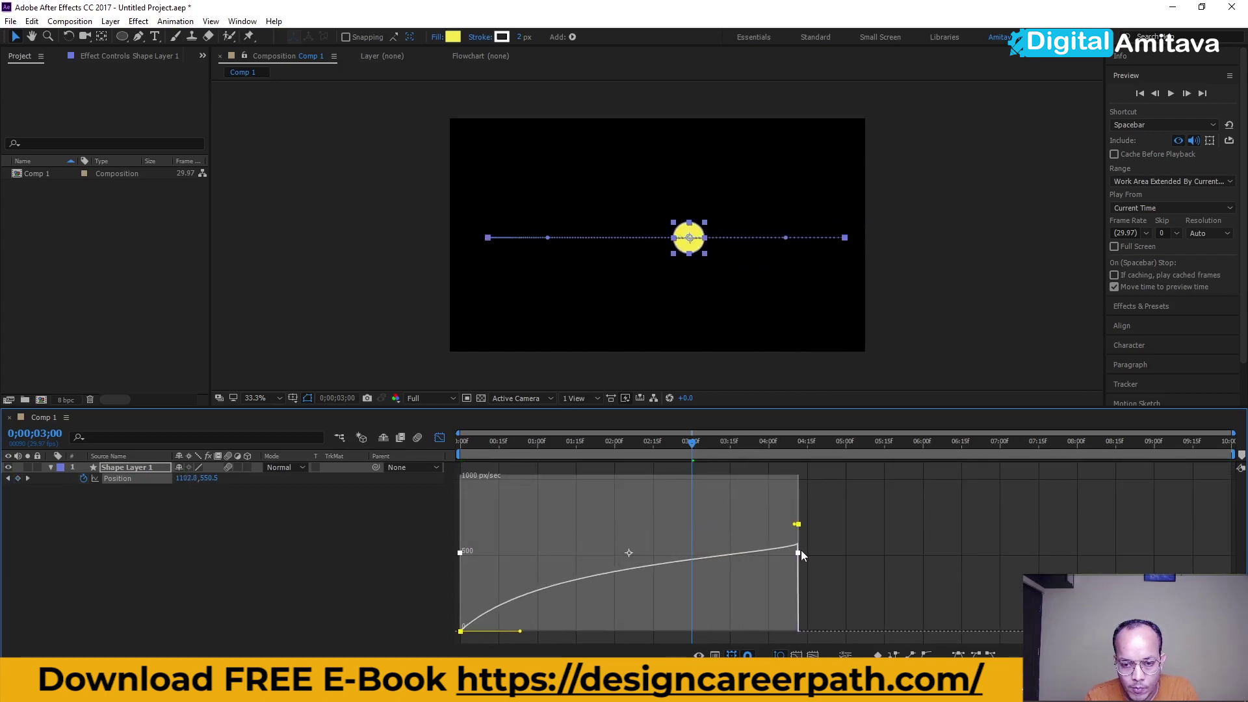
drag(805, 550, 804, 478)
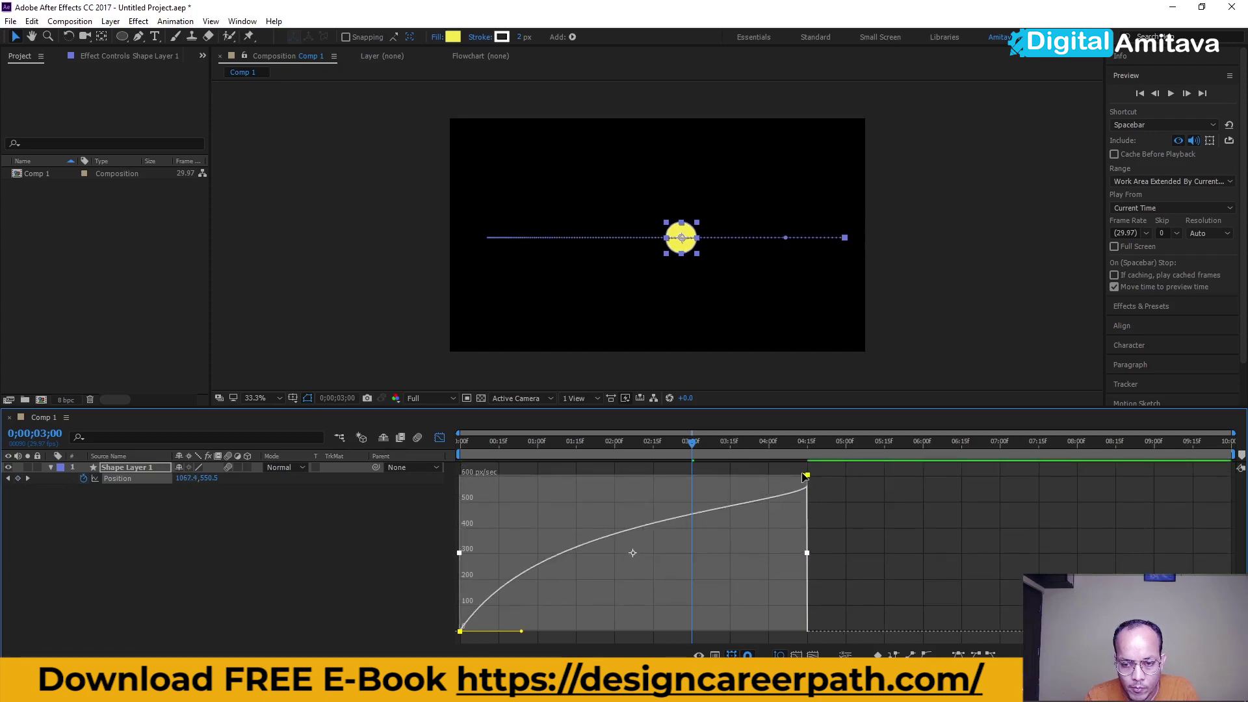
Drag the end keyframe's bezier handles to flatten the speed curve to a steady level
drag(806, 478, 790, 479)
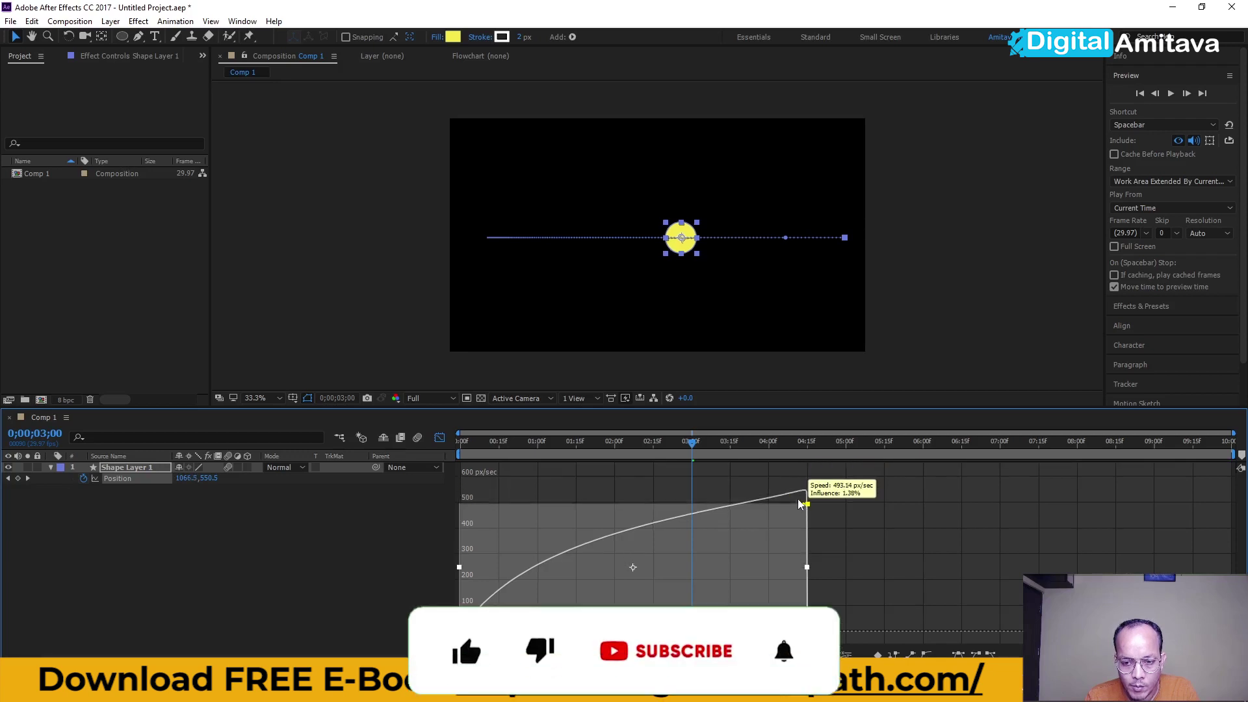
mouse_move(791, 479)
mouse_down()
mouse_move(779, 485)
mouse_move(791, 546)
mouse_move(812, 559)
mouse_up()
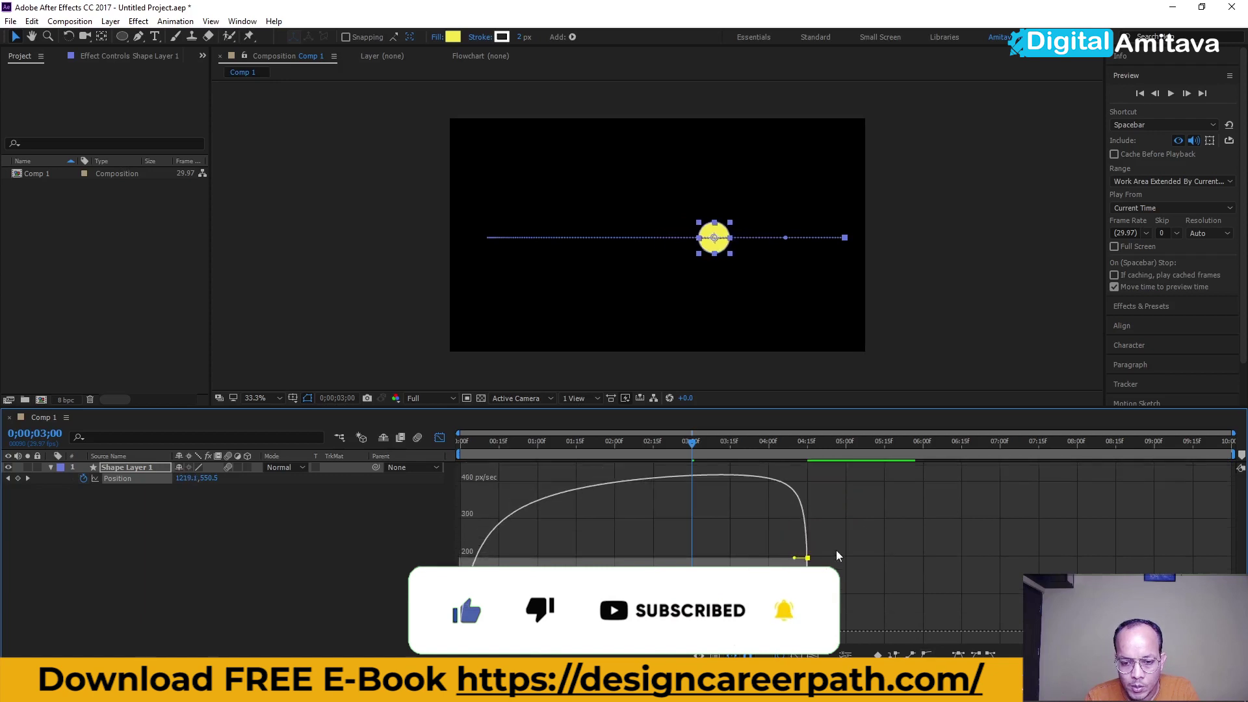
click(808, 558)
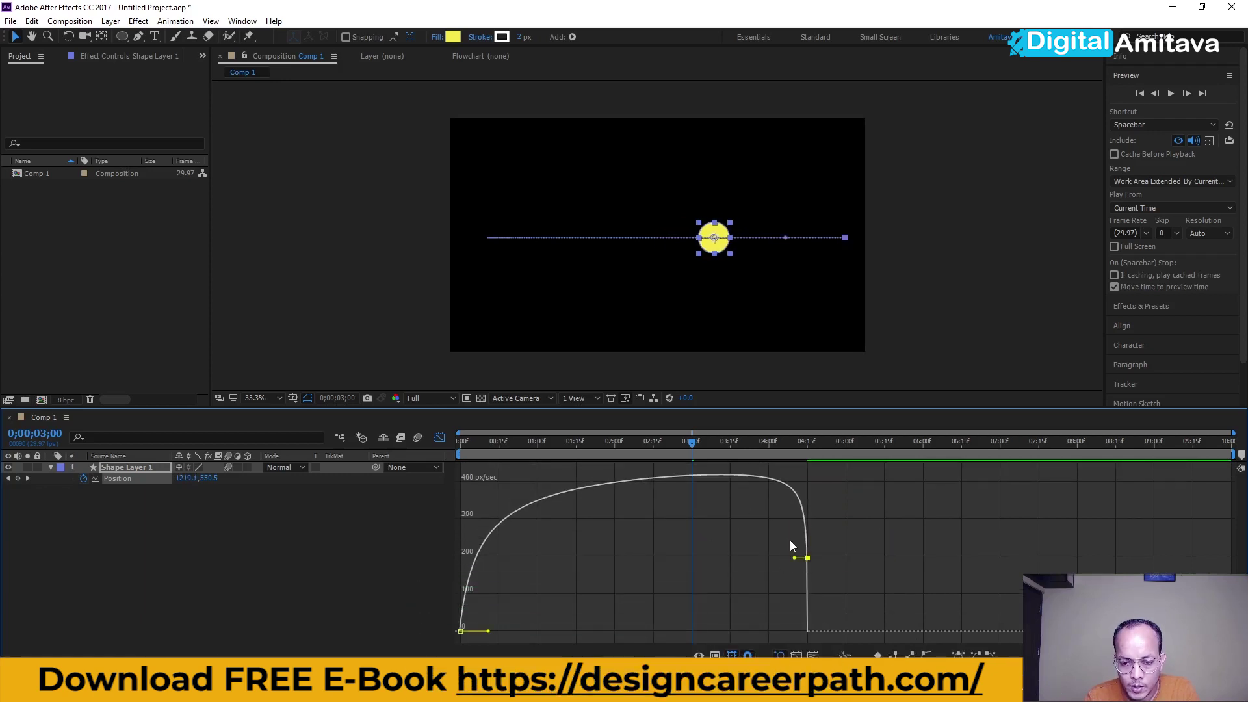
drag(794, 557, 796, 557)
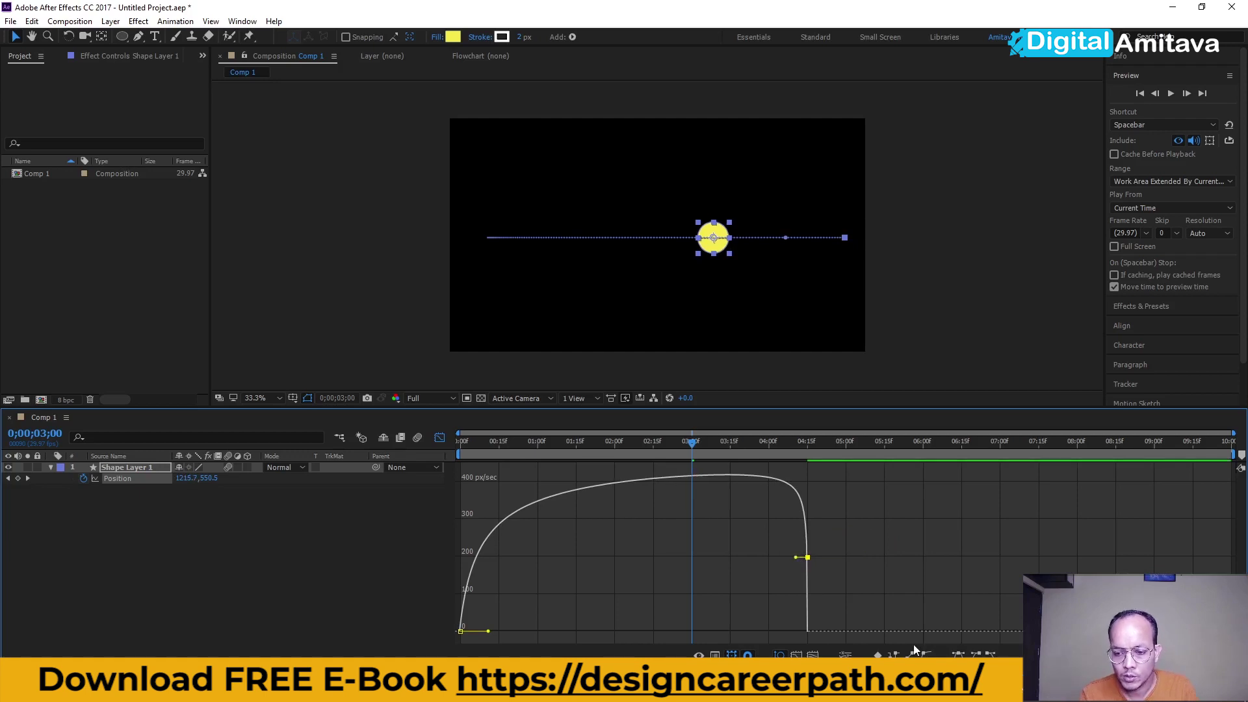
Ease the end keyframe to zero, lengthen the start ease symmetrically, and preview from the start
click(957, 654)
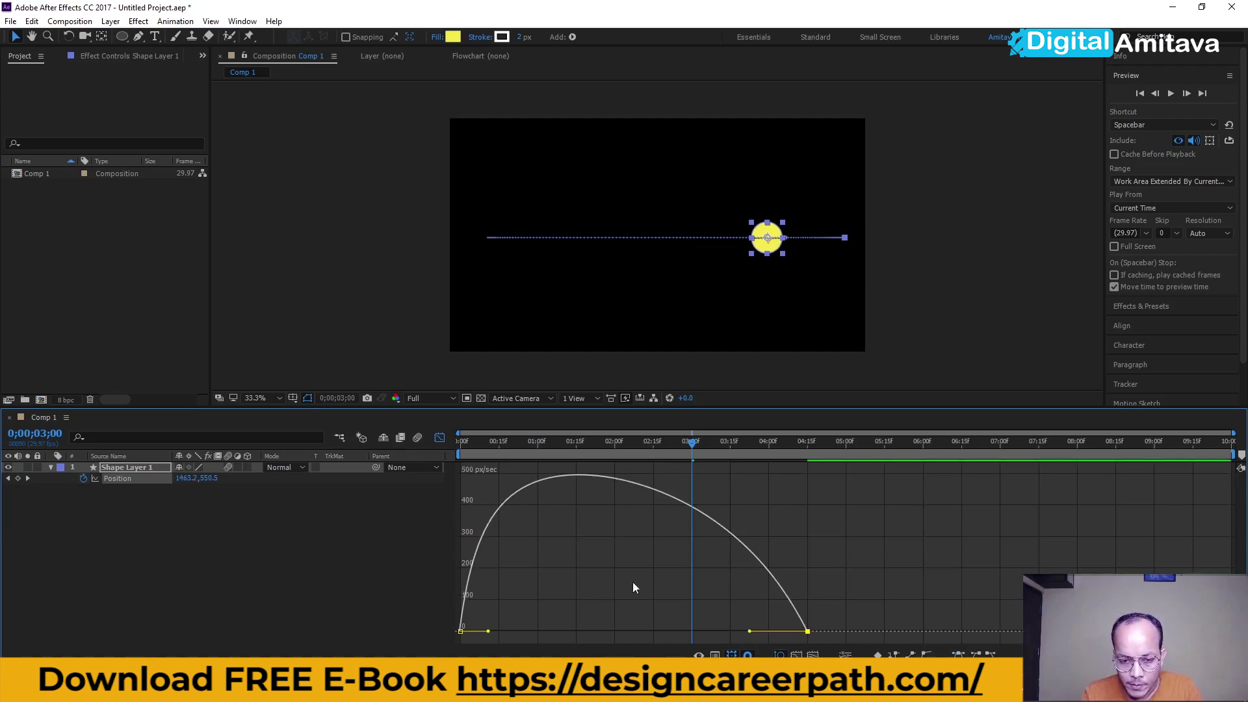
drag(487, 632, 552, 627)
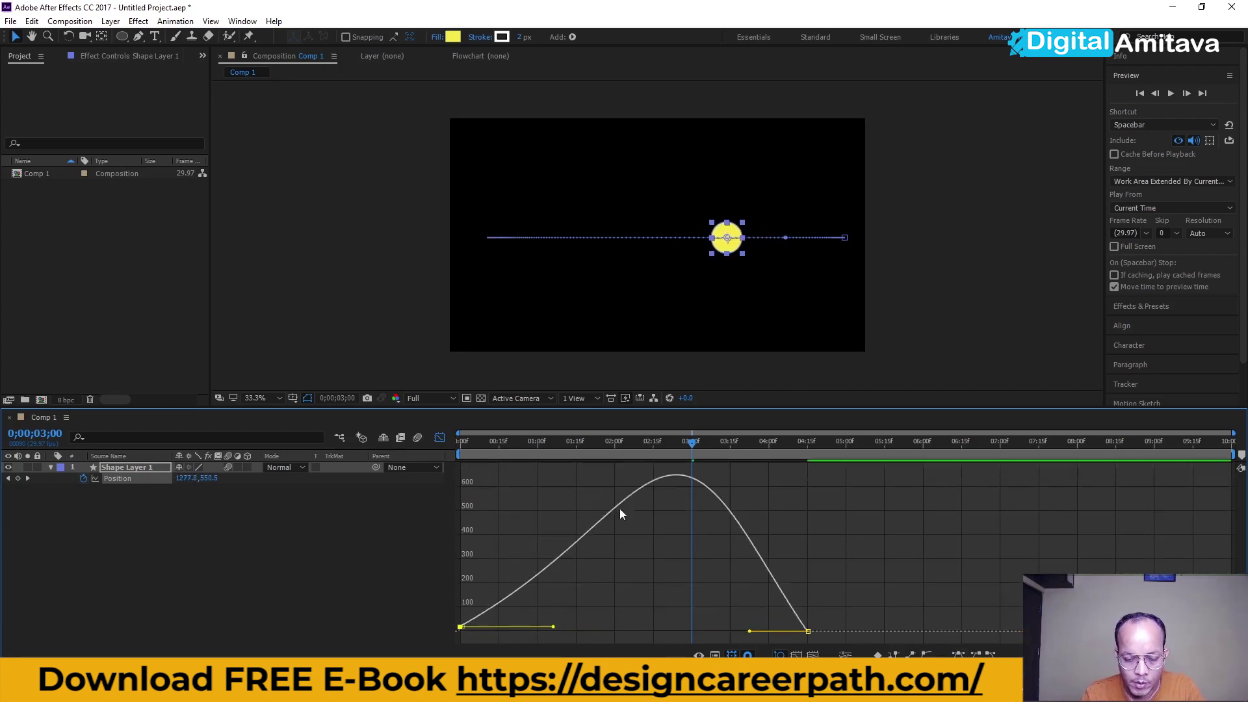
drag(648, 442, 393, 441)
key(space)
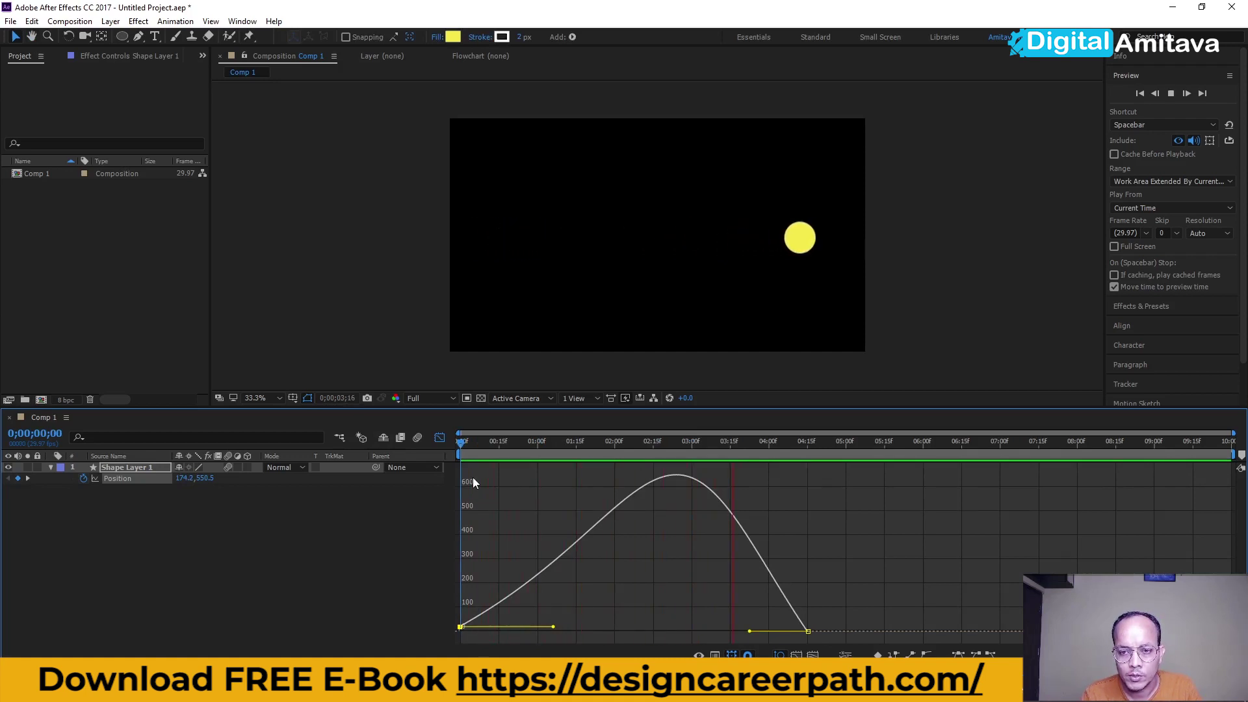
key(space)
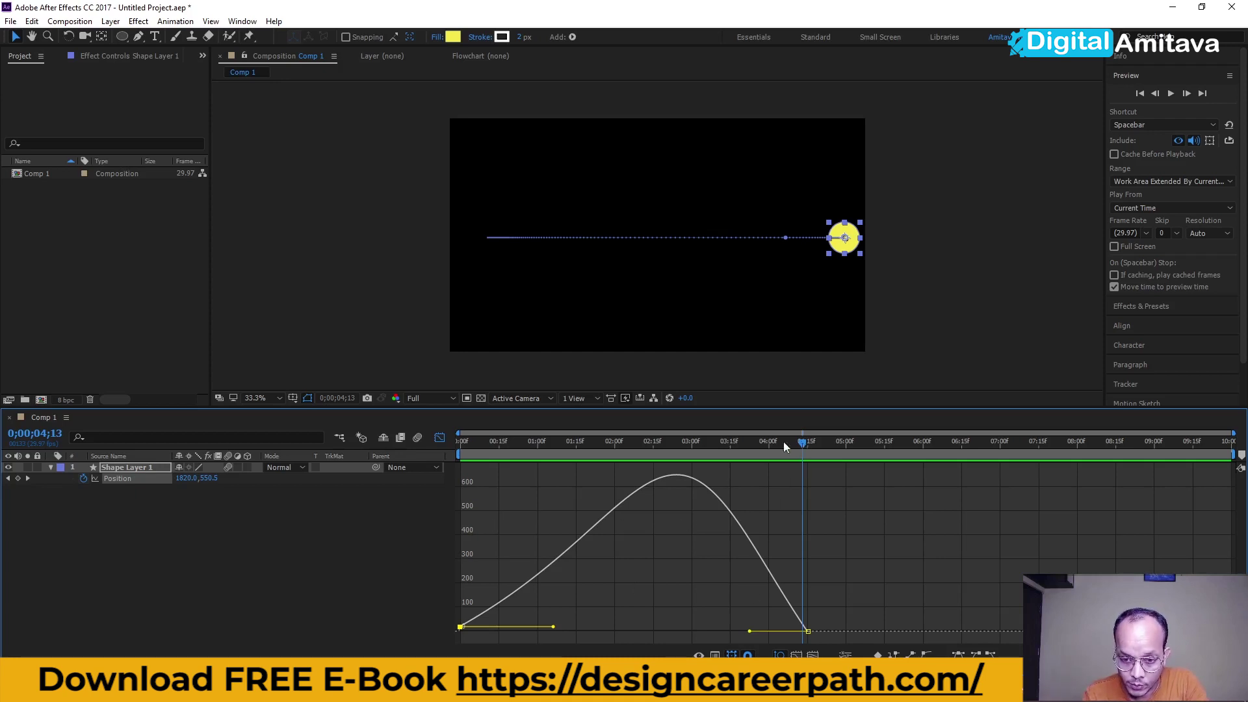
drag(782, 442, 418, 443)
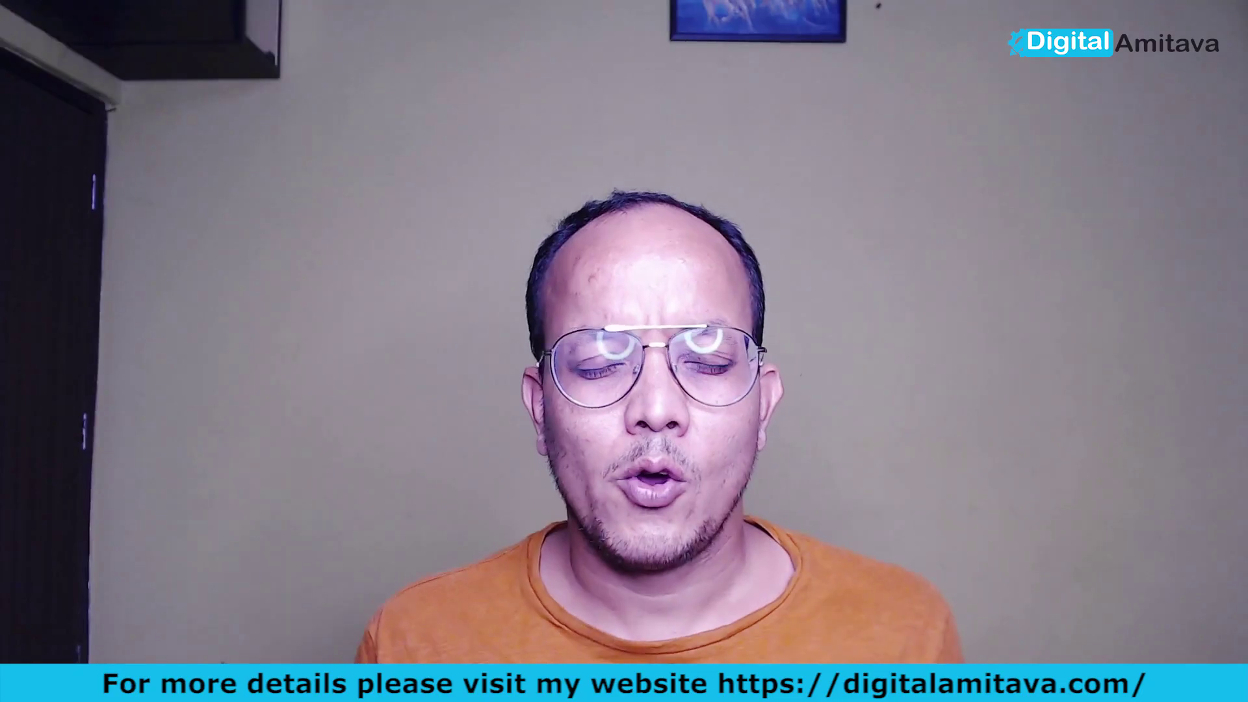